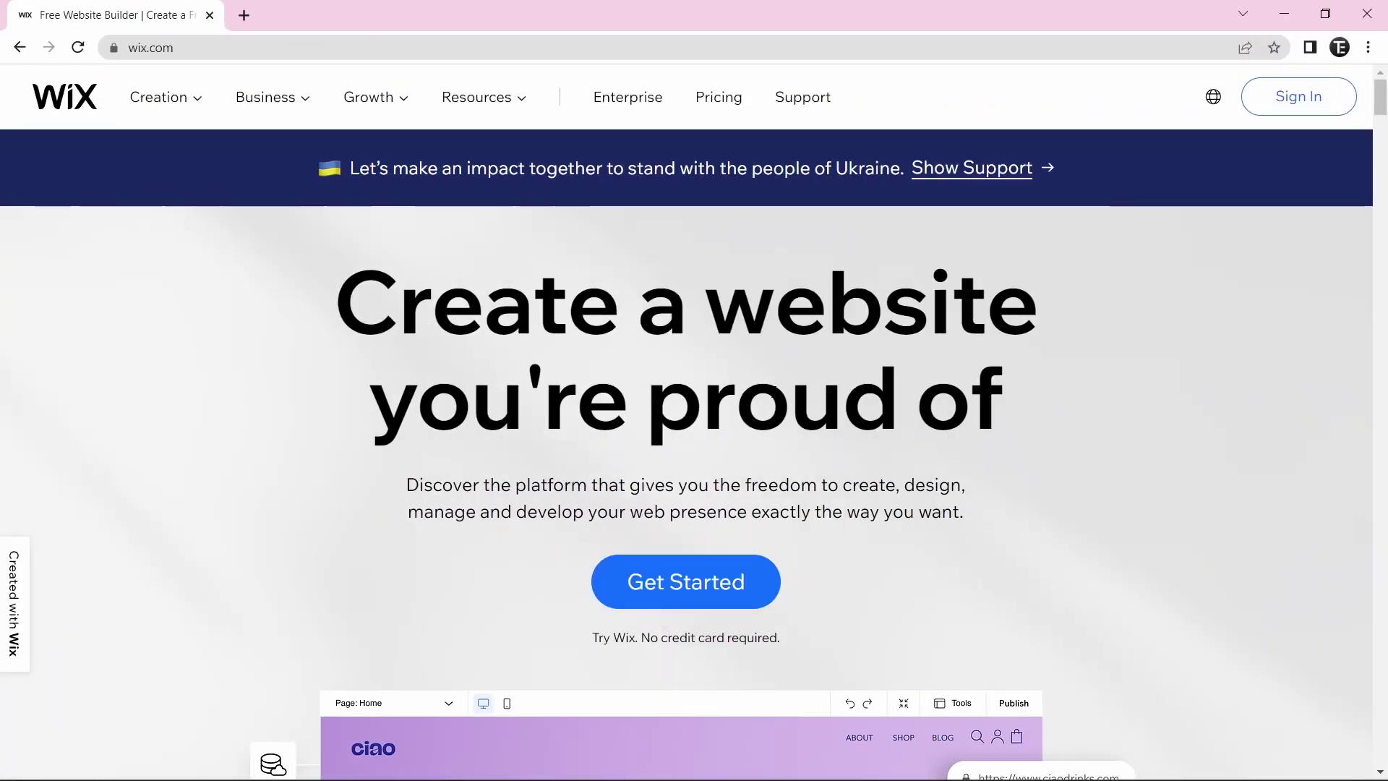
- Start a Wix account sign-up by entering the account e-mail in both e-mail fields
left_click(709, 583)
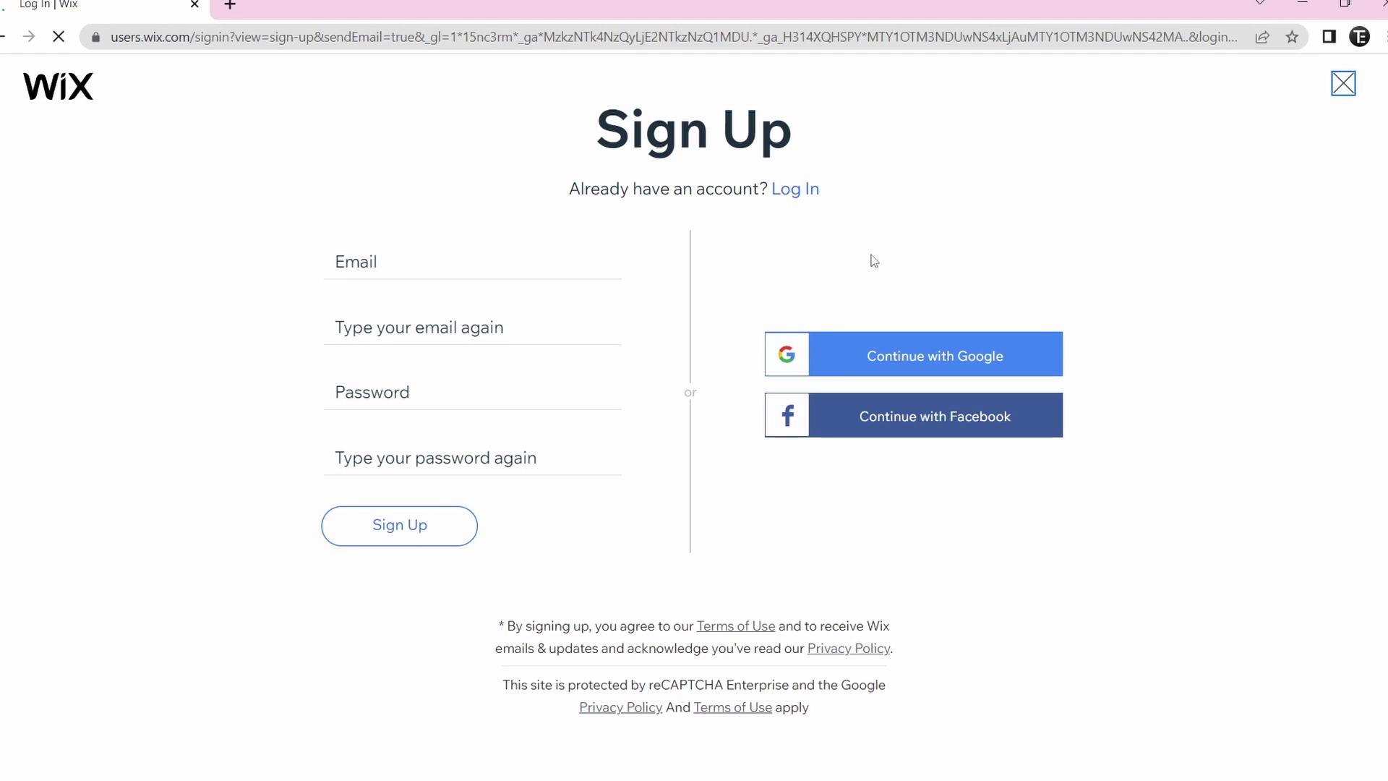
left_click(352, 260)
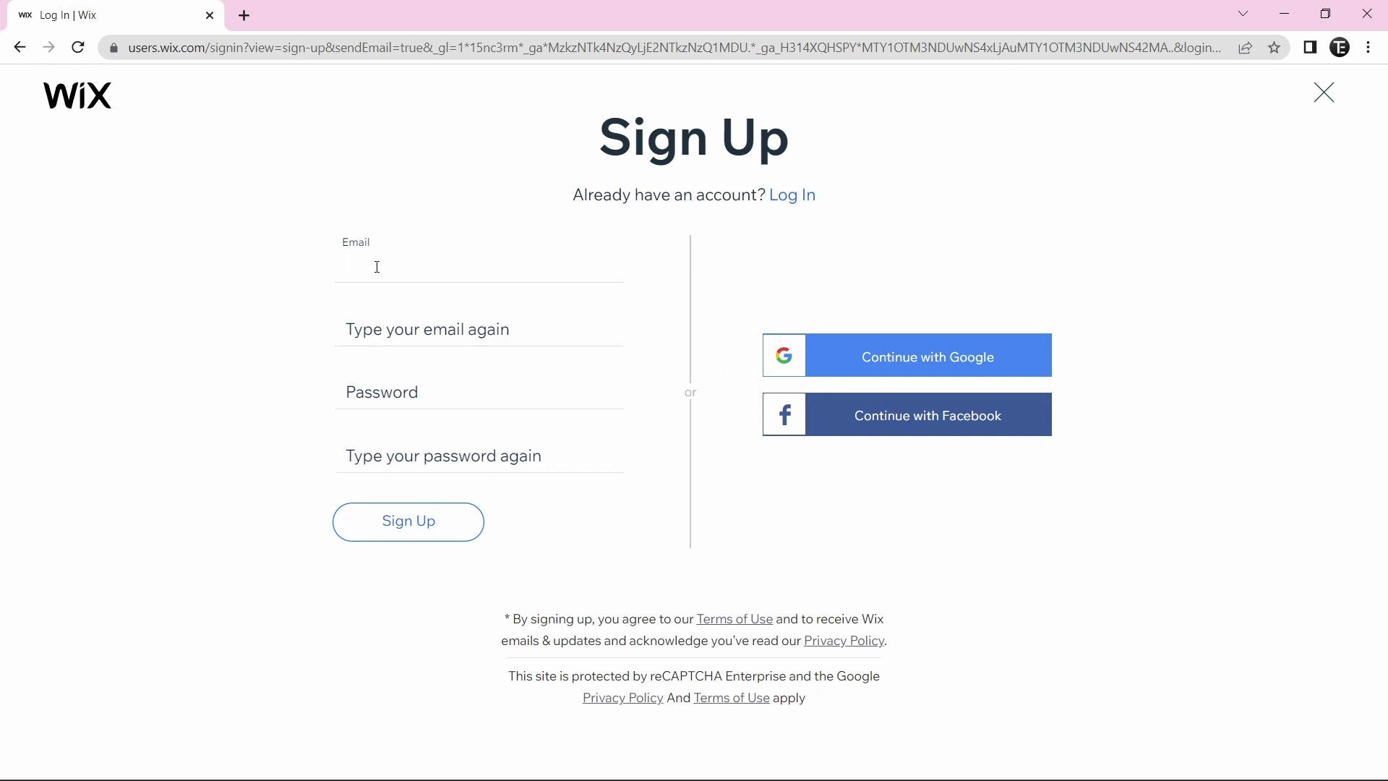
key("Tab")
key("Tab")
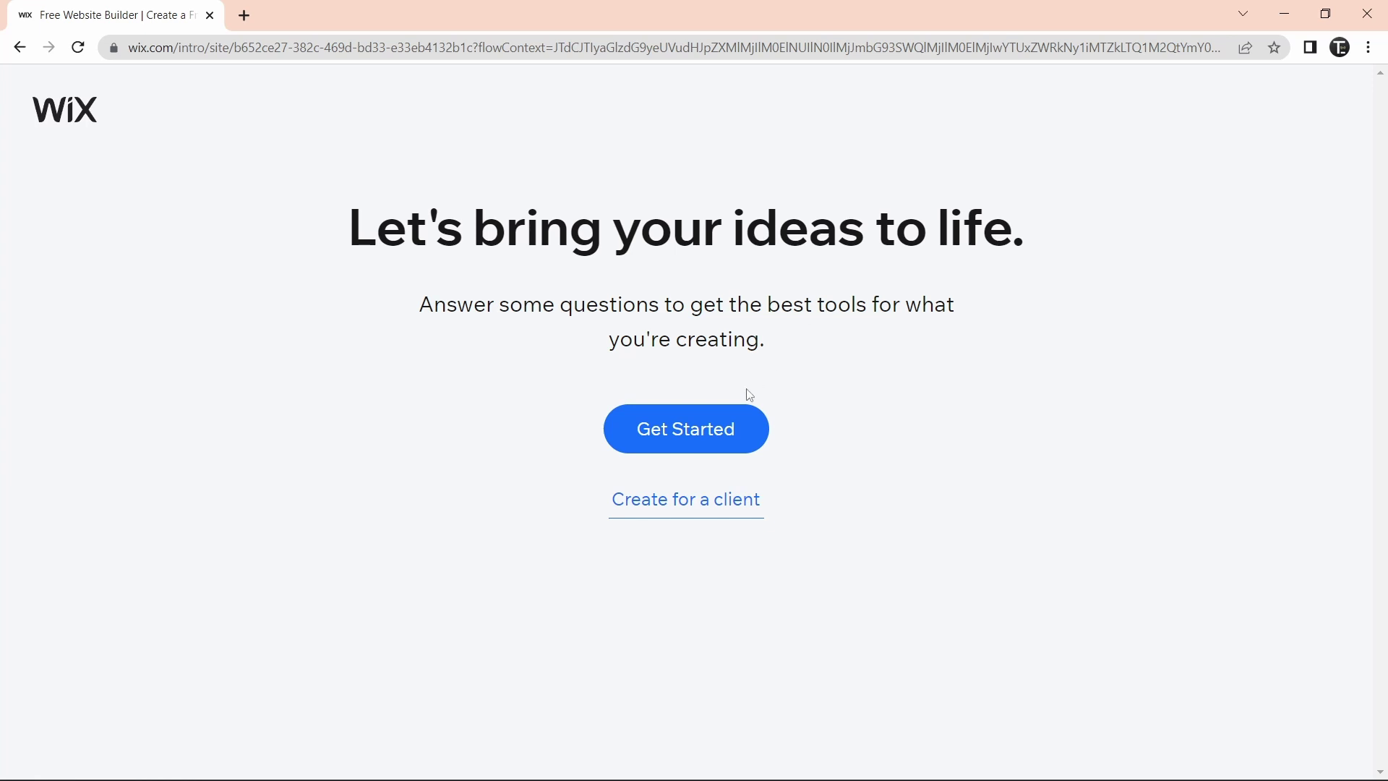
- Skip the website type and name questions and choose to start from a template
left_click(694, 434)
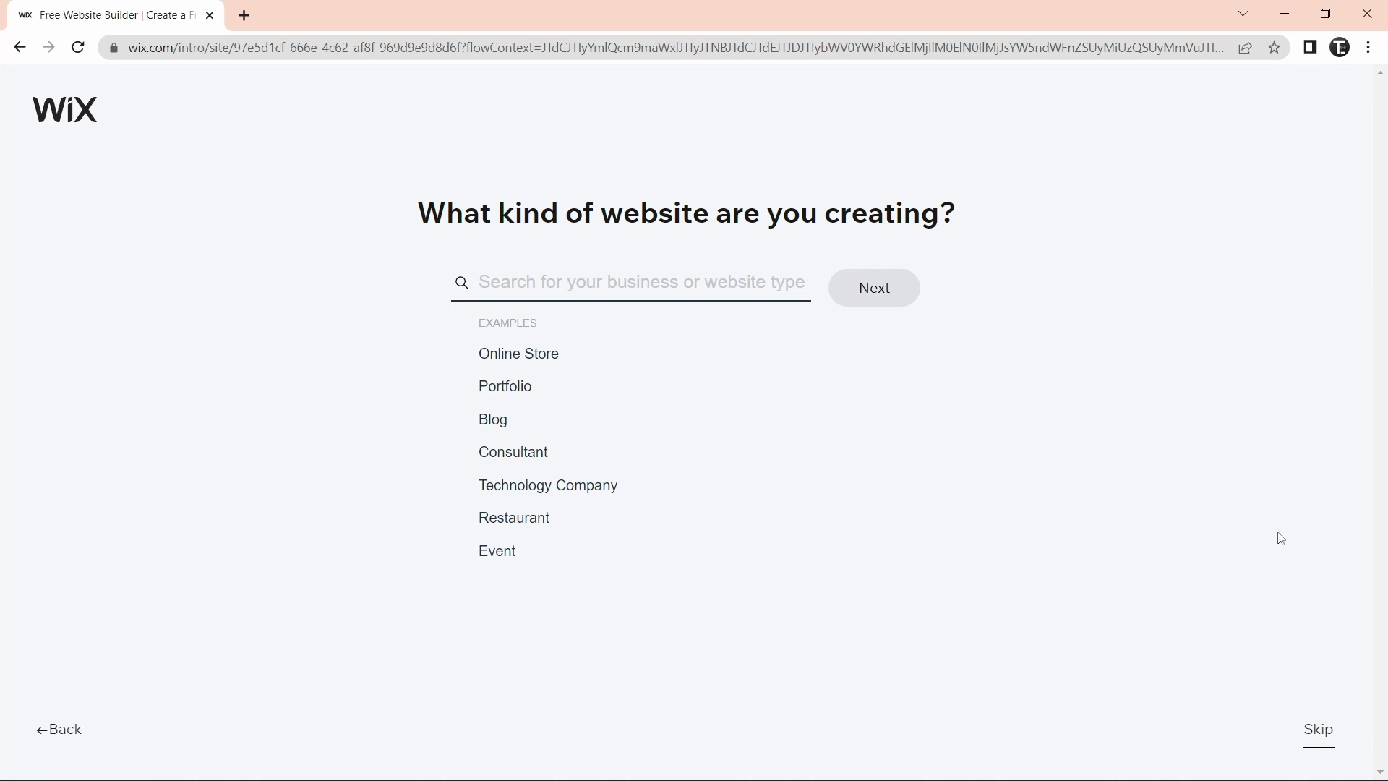
left_click(1319, 732)
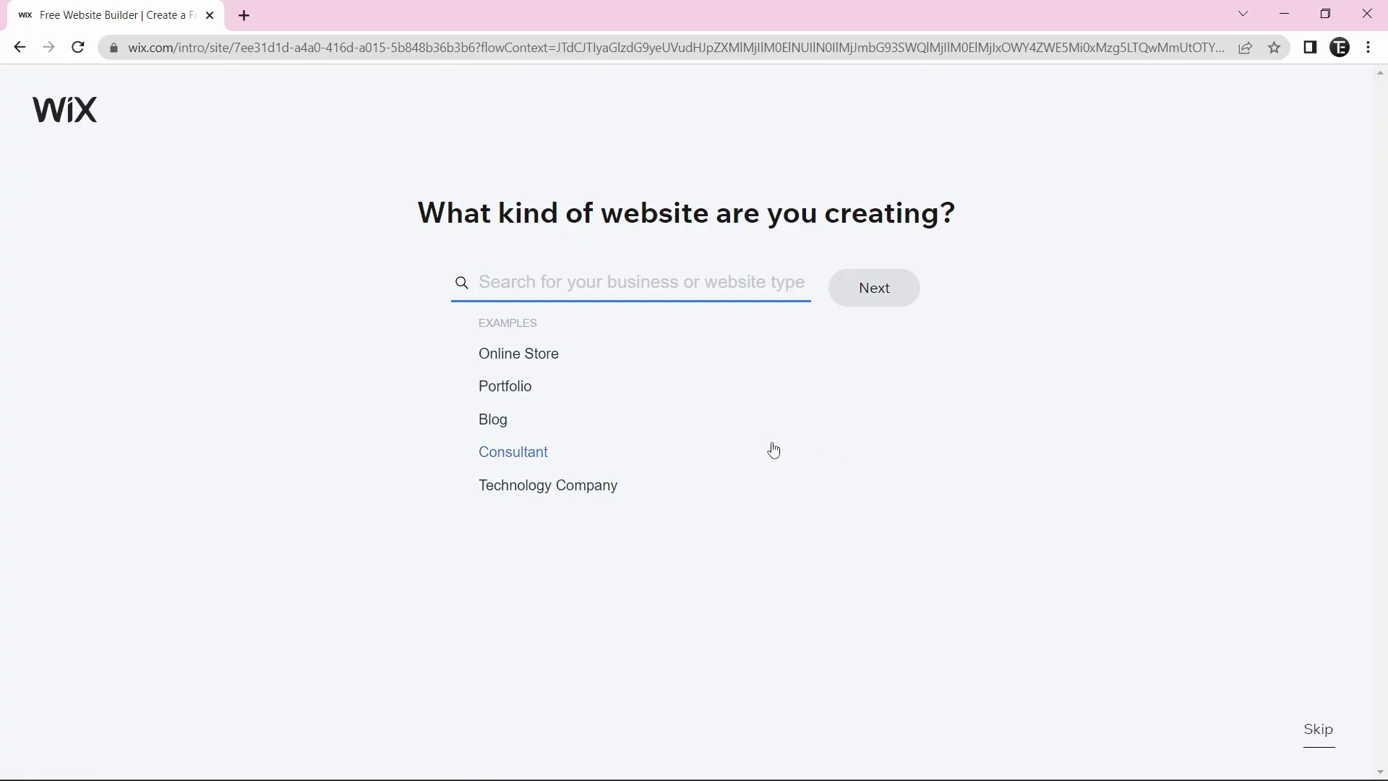
left_click(1314, 731)
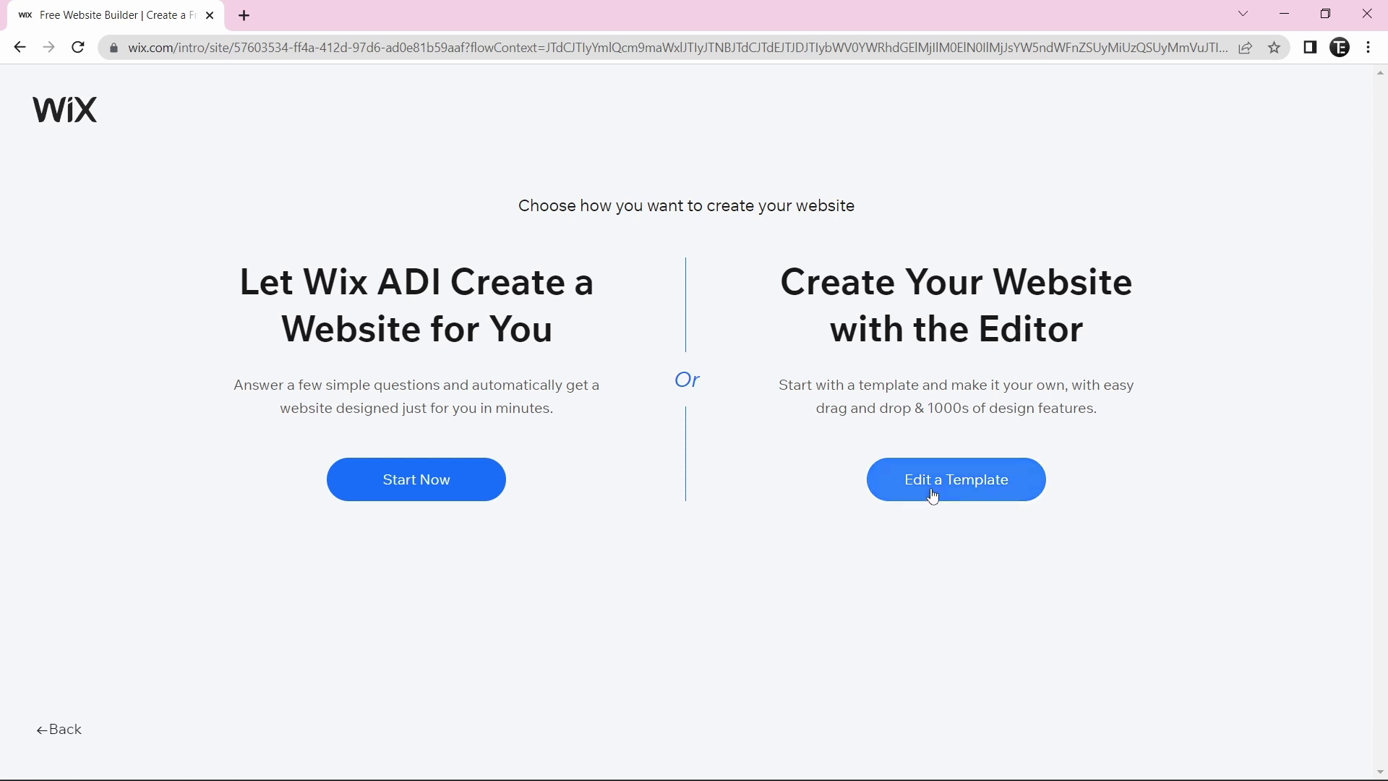
left_click(984, 492)
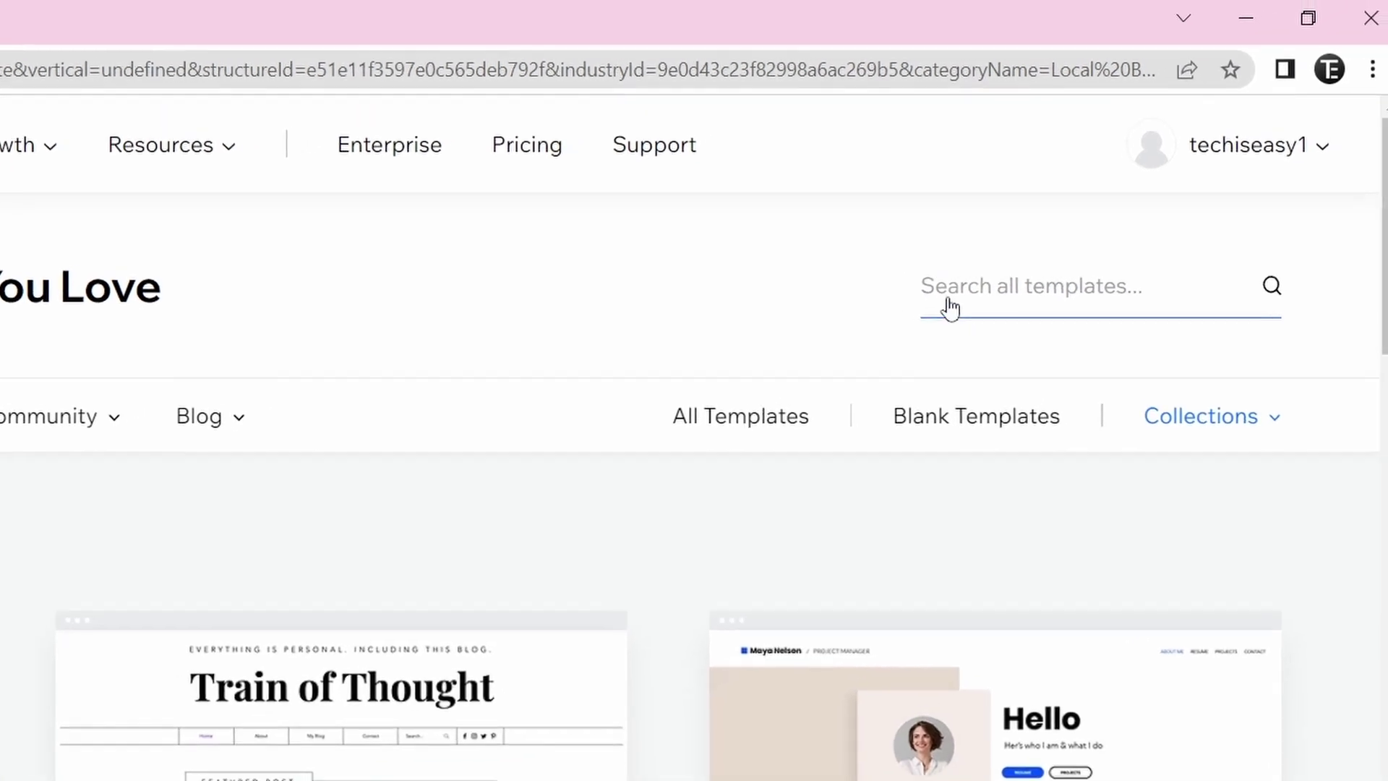
- Search templates for 'business' and preview the Business Consulting Company template
left_click(1062, 293)
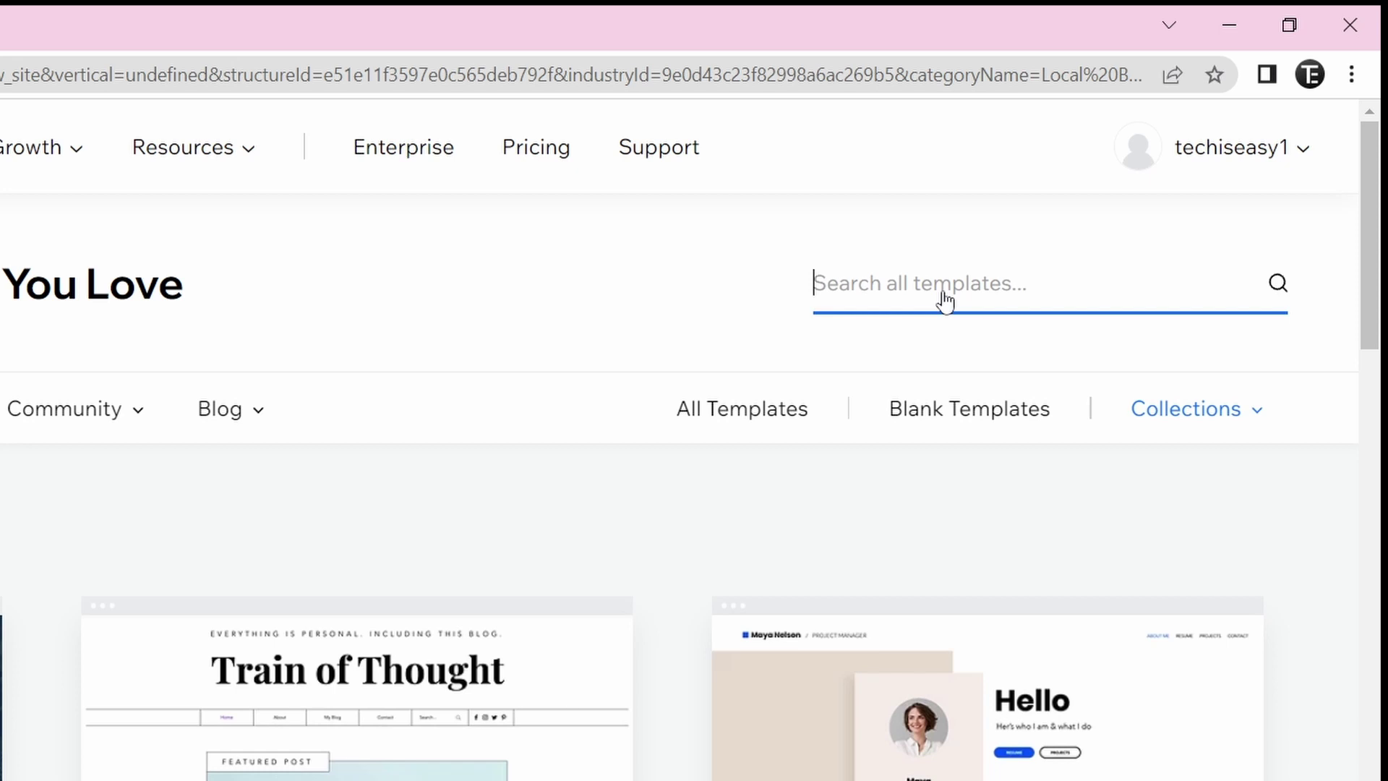
type("business")
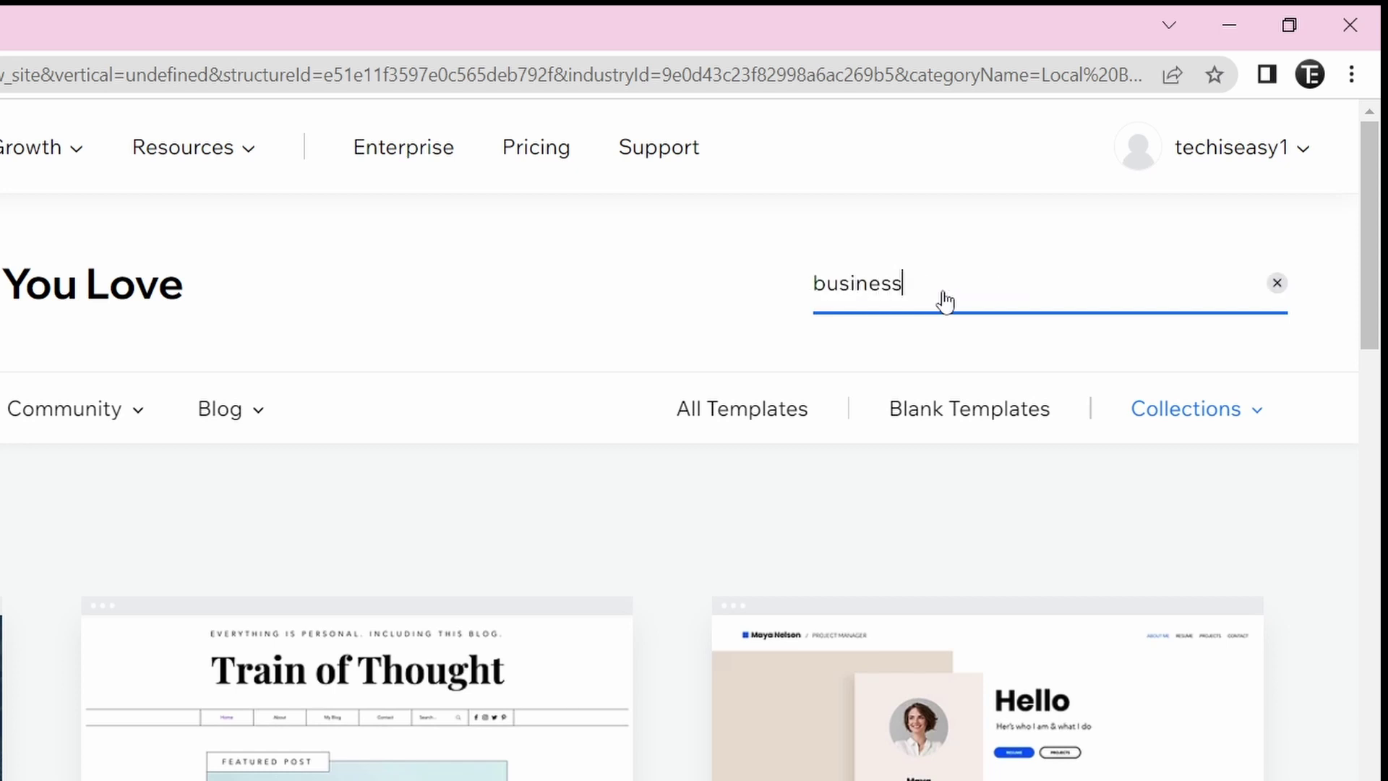
key("Return")
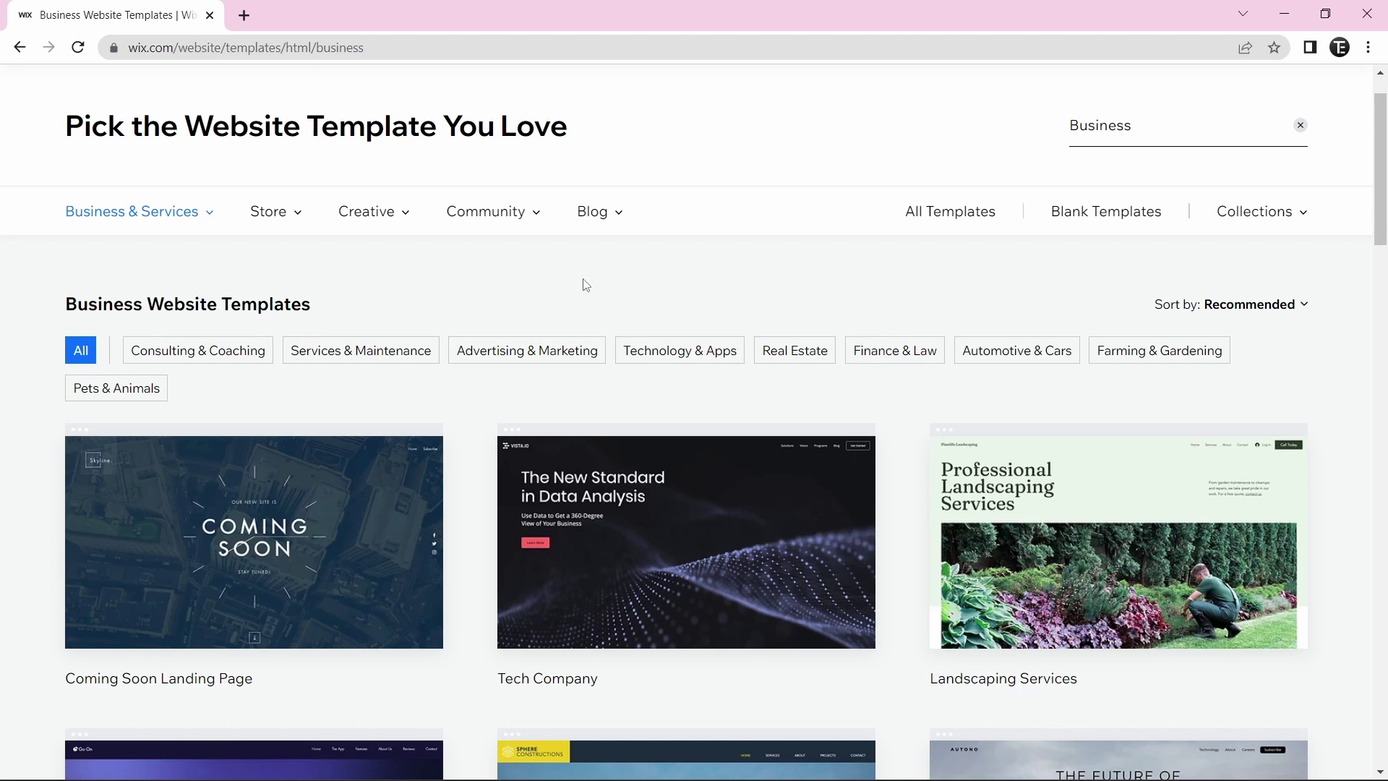
scroll(582, 285, "down", 20)
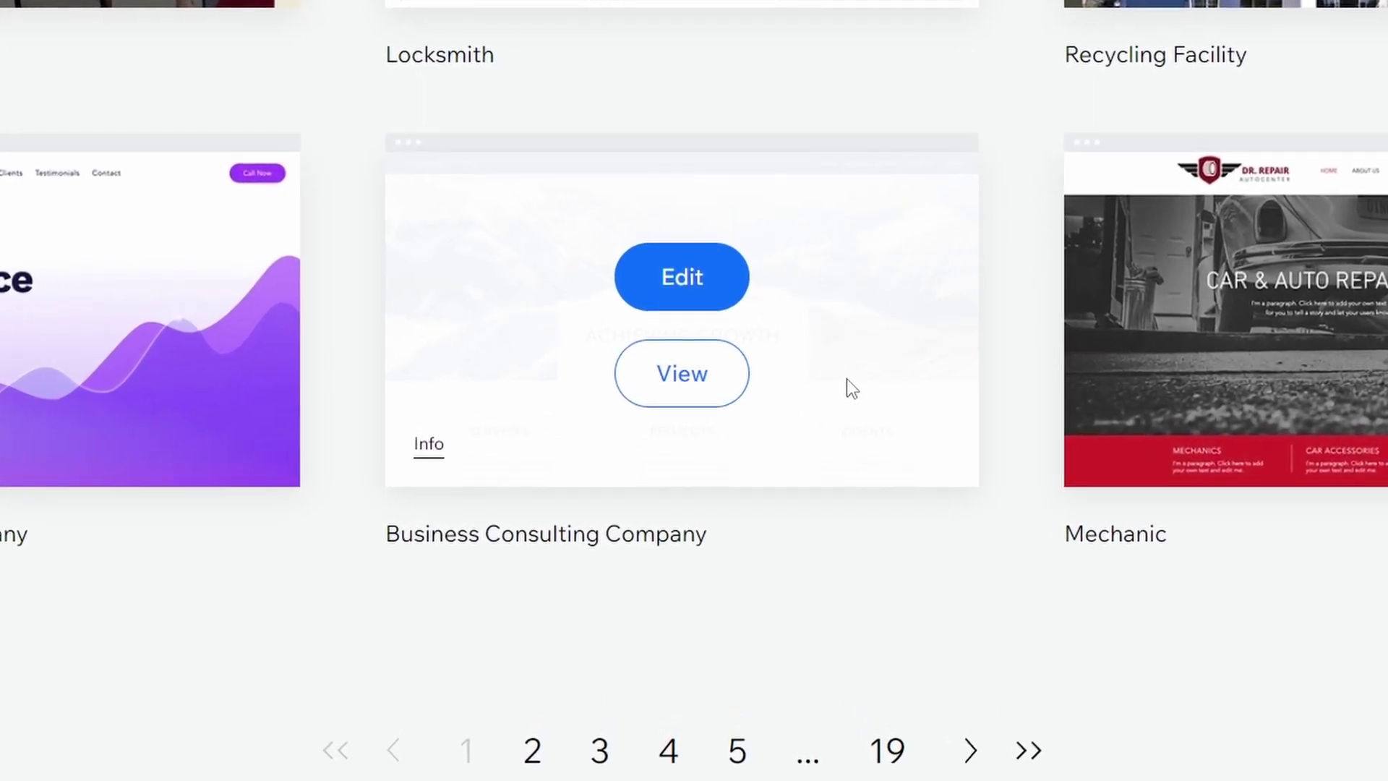
left_click(681, 374)
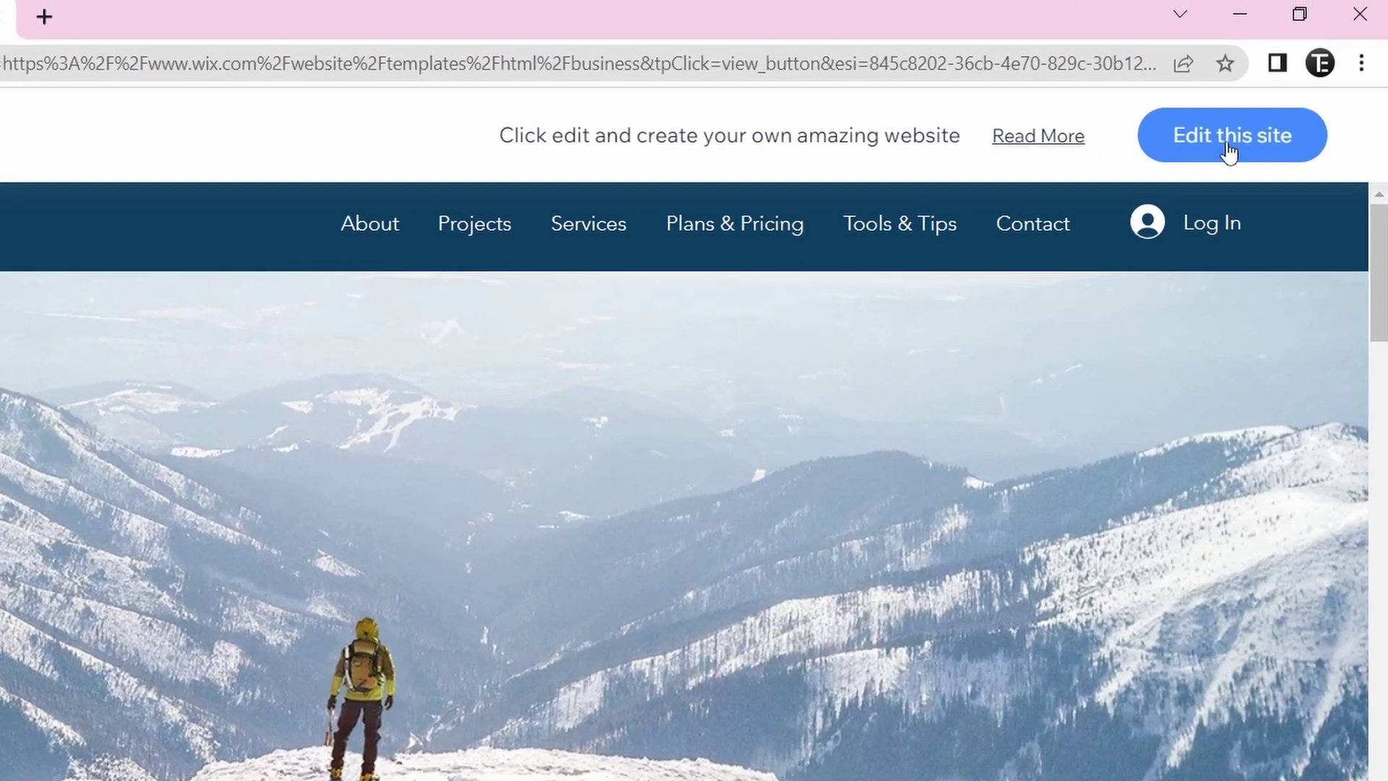
- Open the Business Consulting Company template in the Wix Editor
left_click(1229, 148)
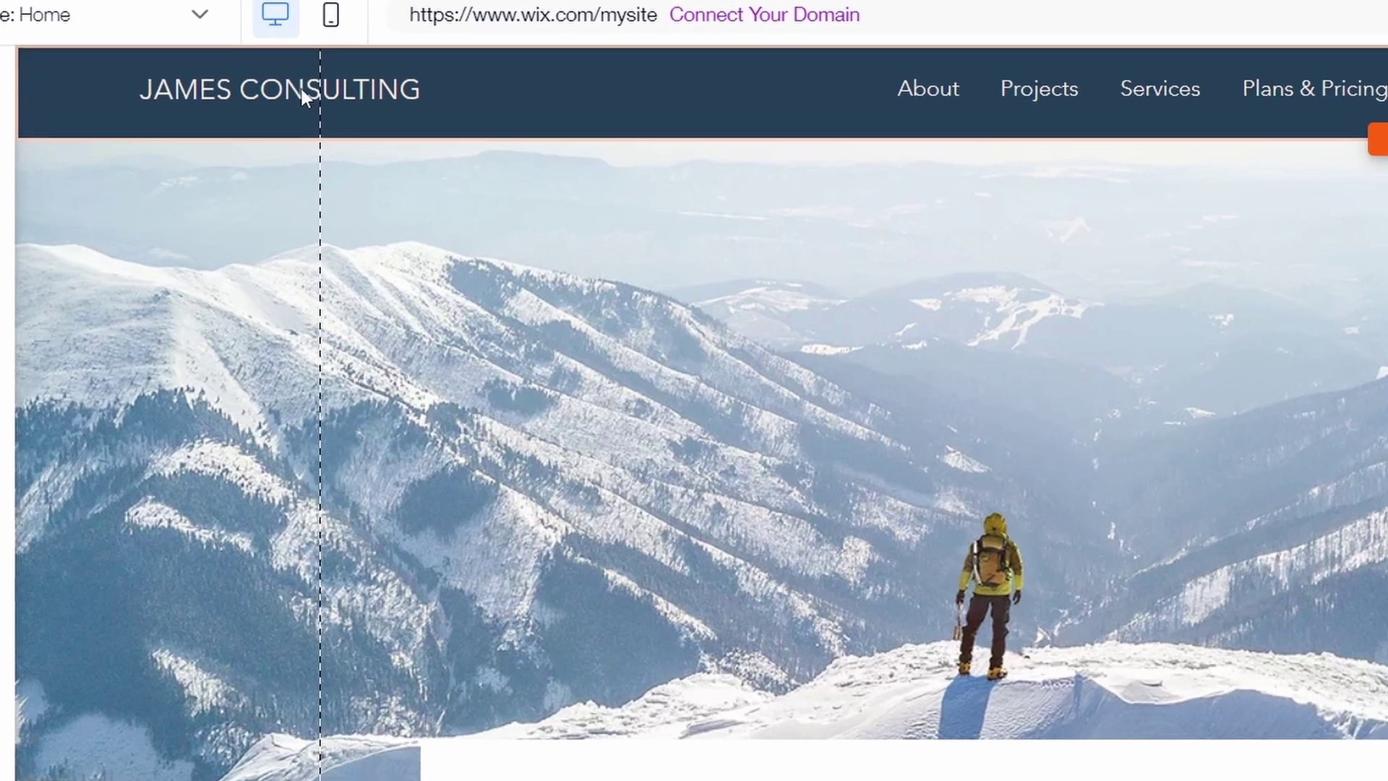
- Replace the JAMES CONSULTING header title with 'Tech is Easy'
left_click(293, 101)
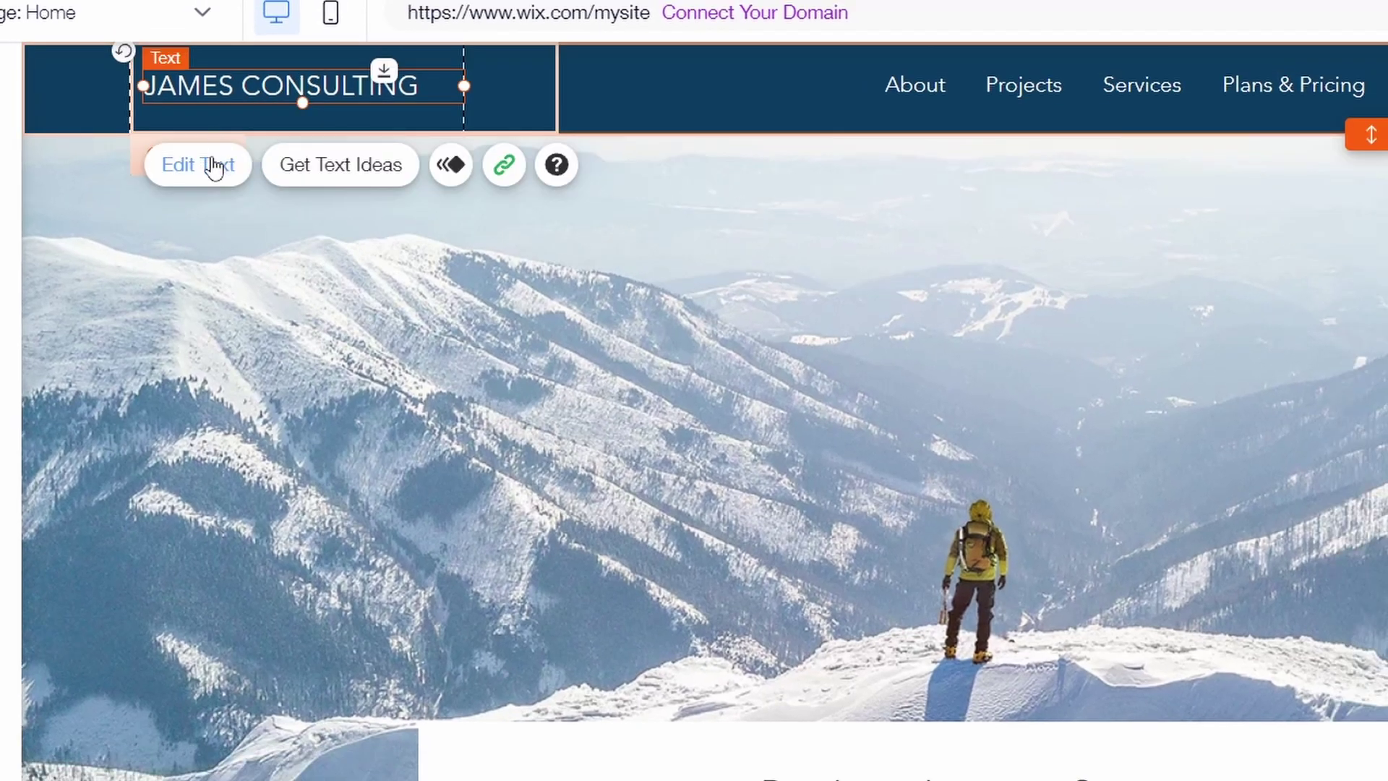
left_click(214, 168)
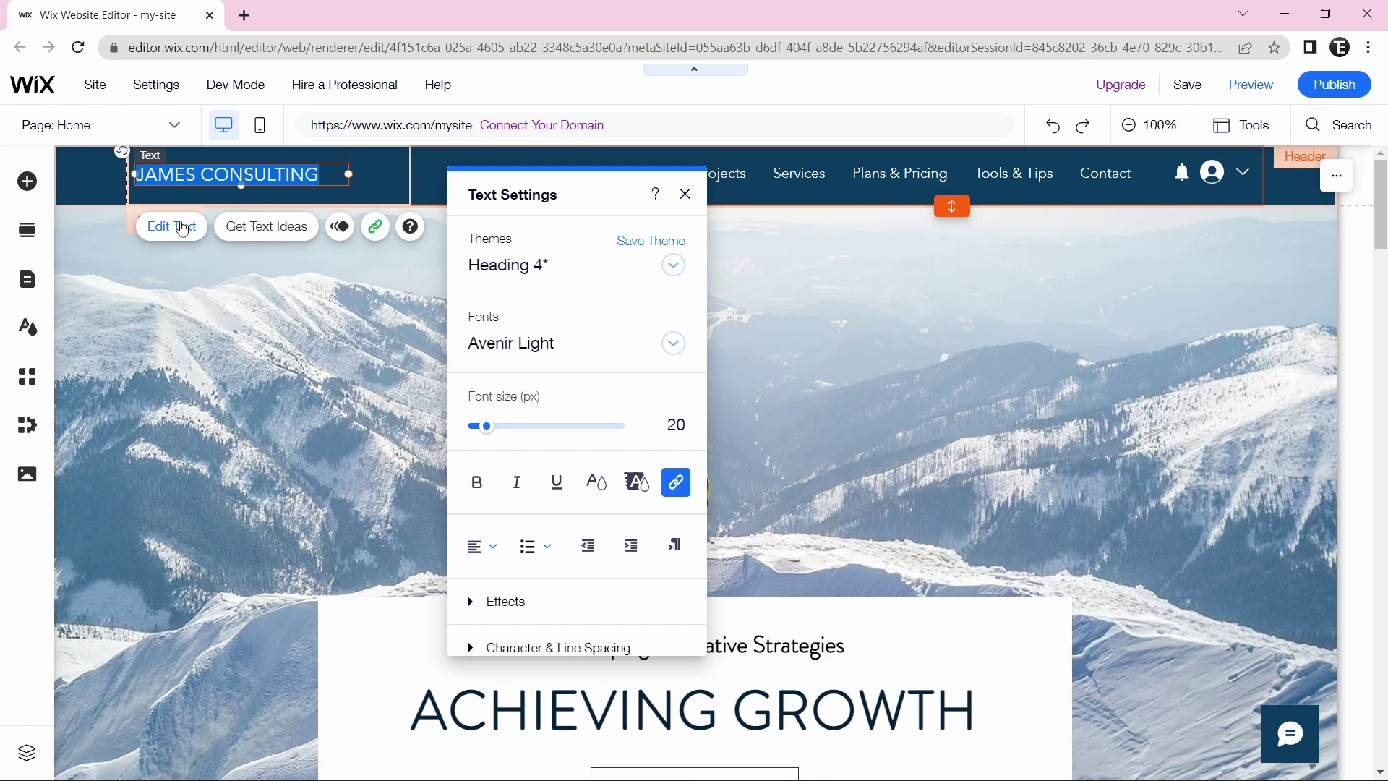
type("Tech is Easy")
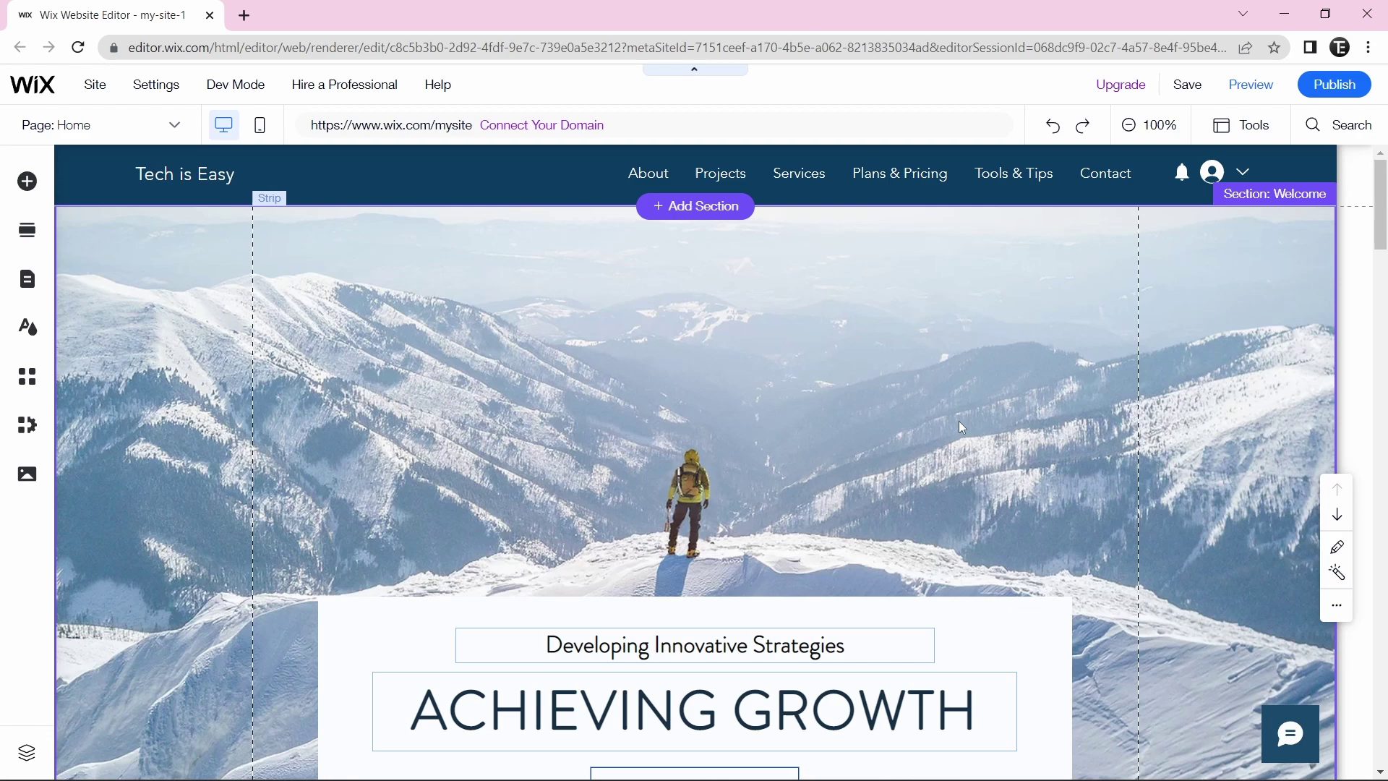
- Clear the Services column's placeholder paragraph text, then scroll down to the Our Clients section
scroll(960, 426, "down", 7)
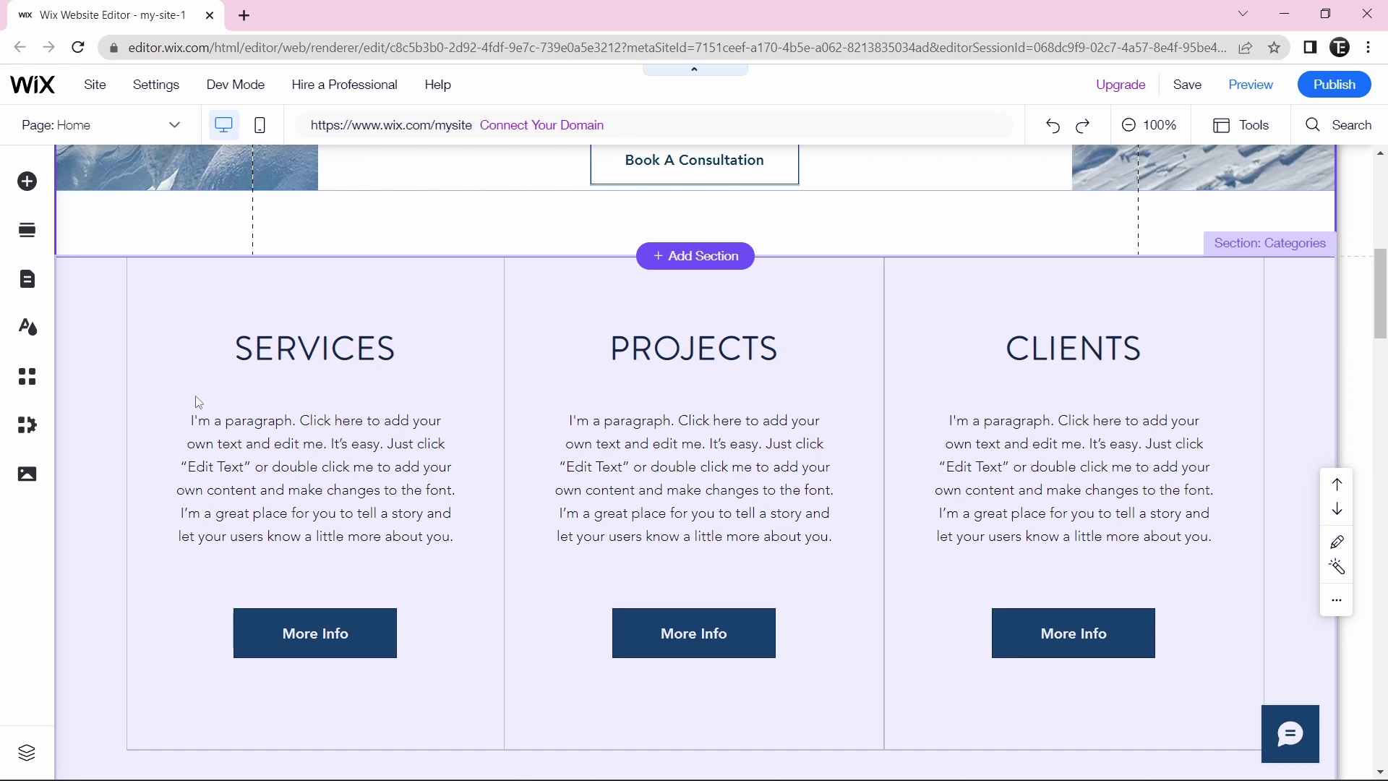
left_click(220, 432)
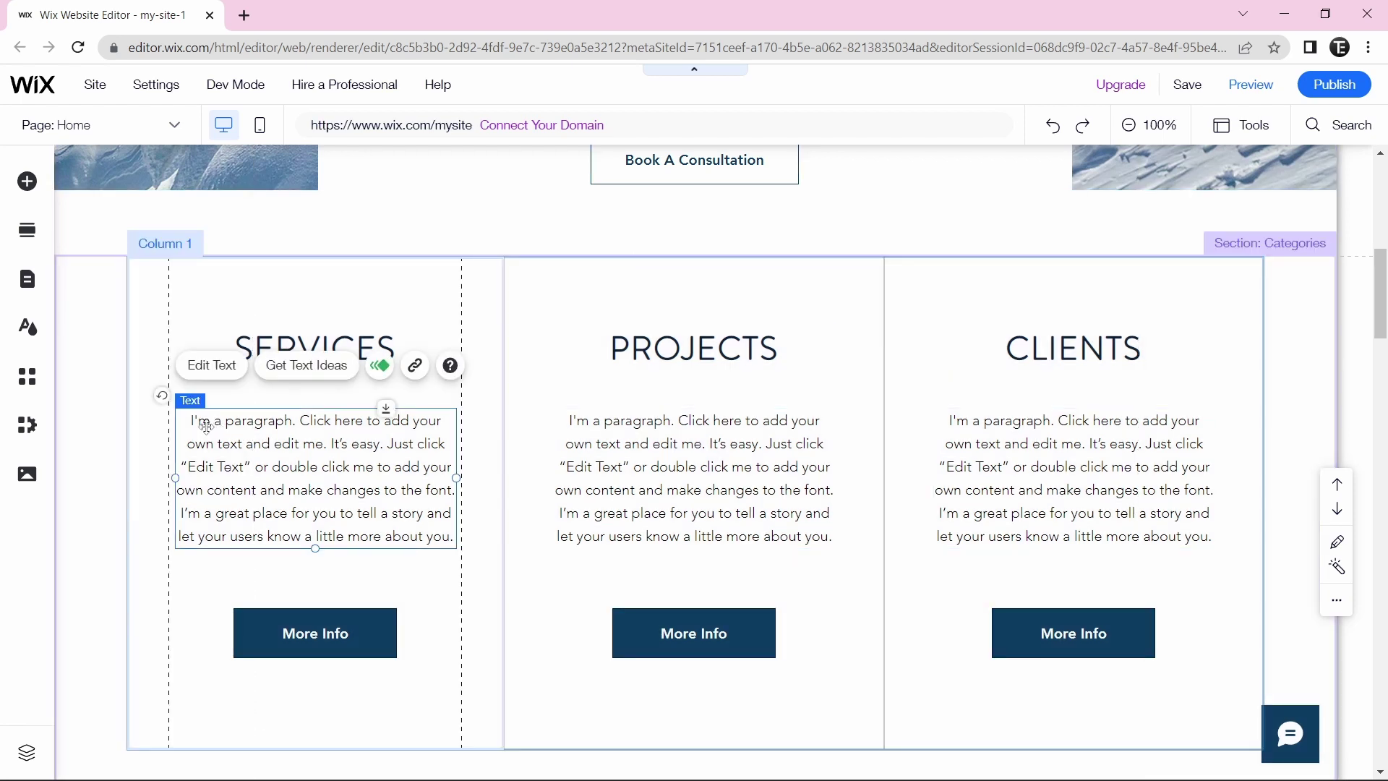
left_click(221, 365)
key("BackSpace")
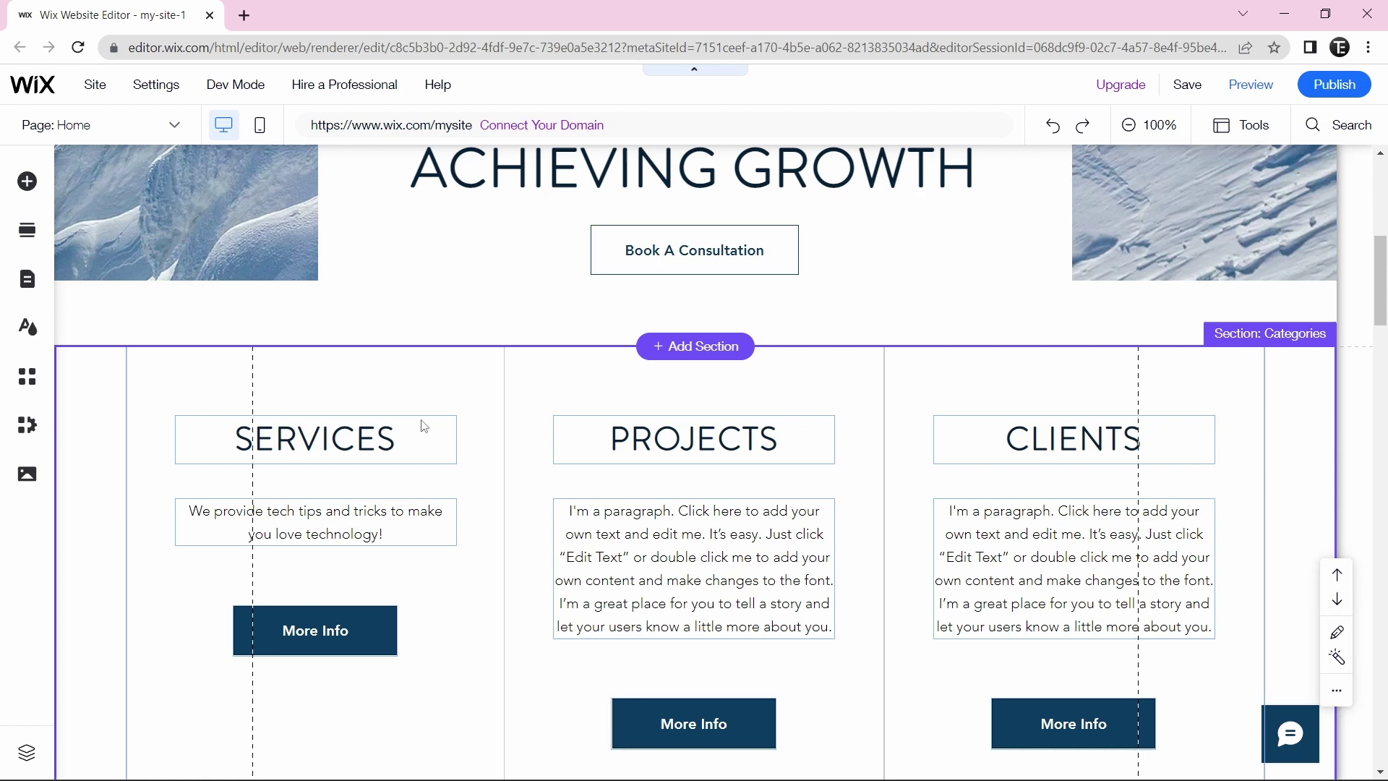
scroll(424, 425, "down", 10)
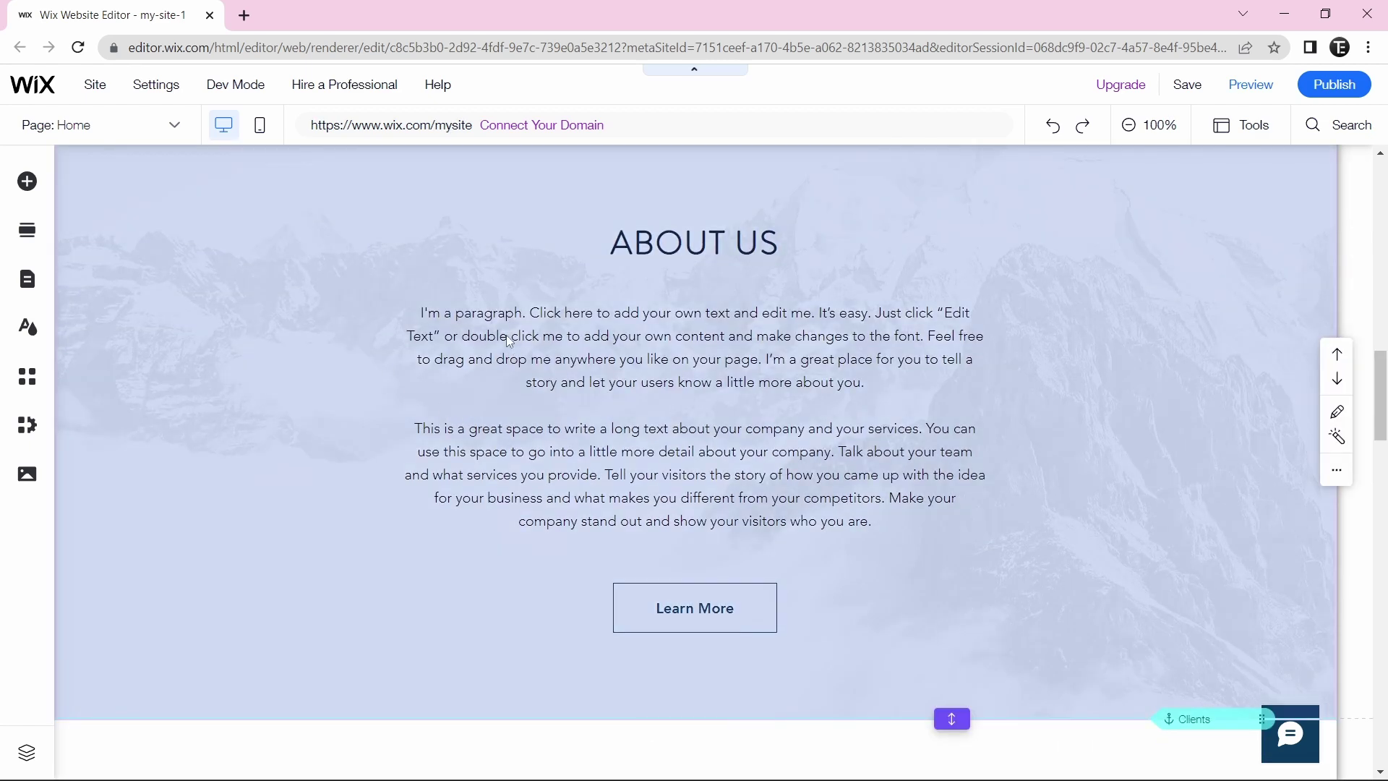
scroll(771, 520, "down", 5)
scroll(767, 520, "down", 1)
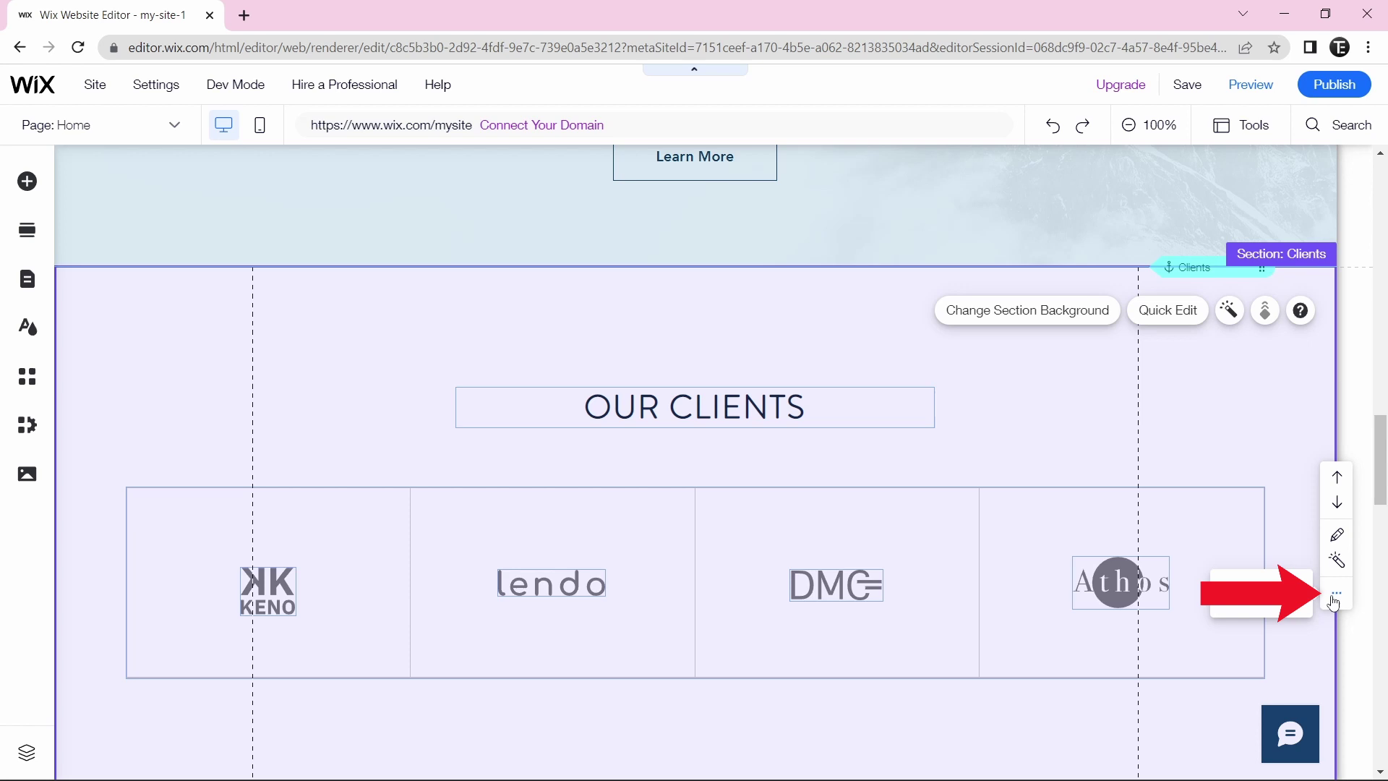
- Delete the Our Clients logo section from the Home page
left_click(1335, 600)
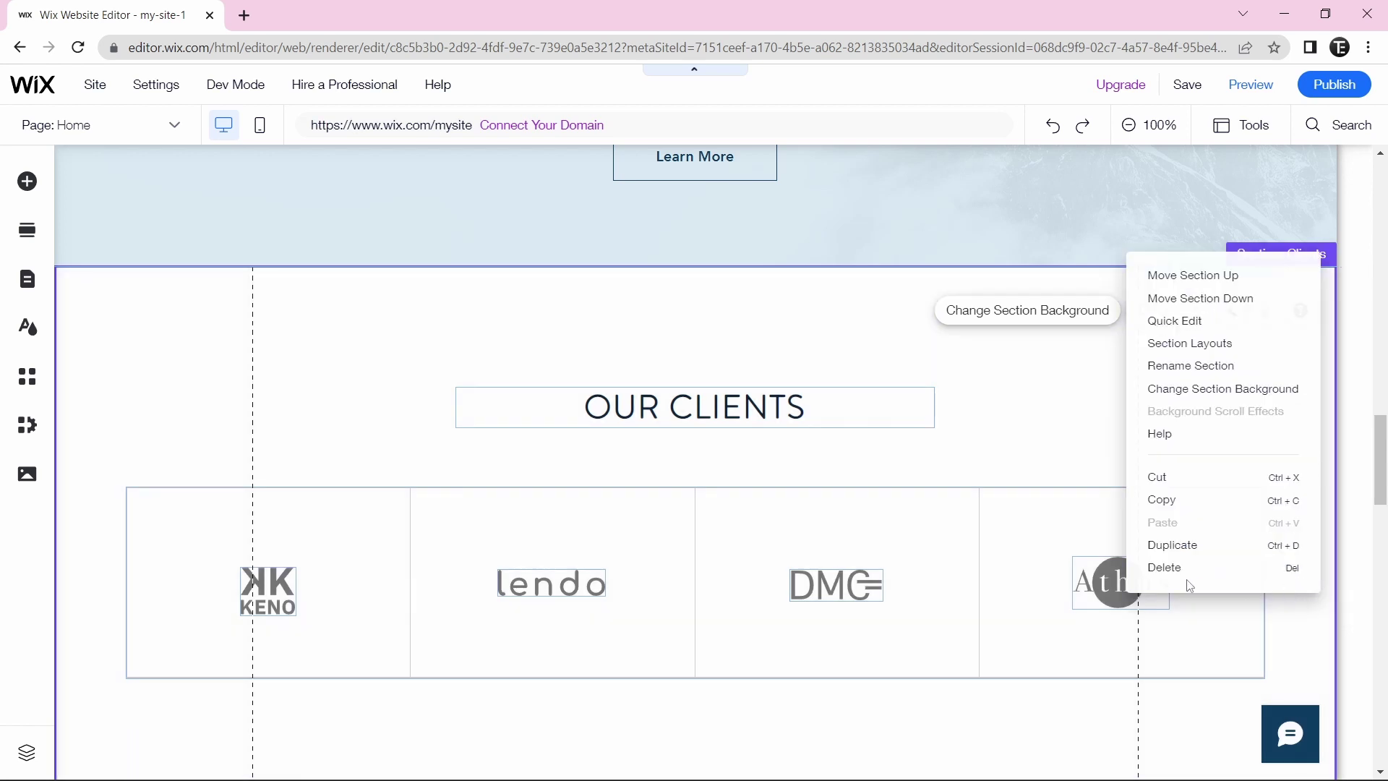
left_click(1162, 571)
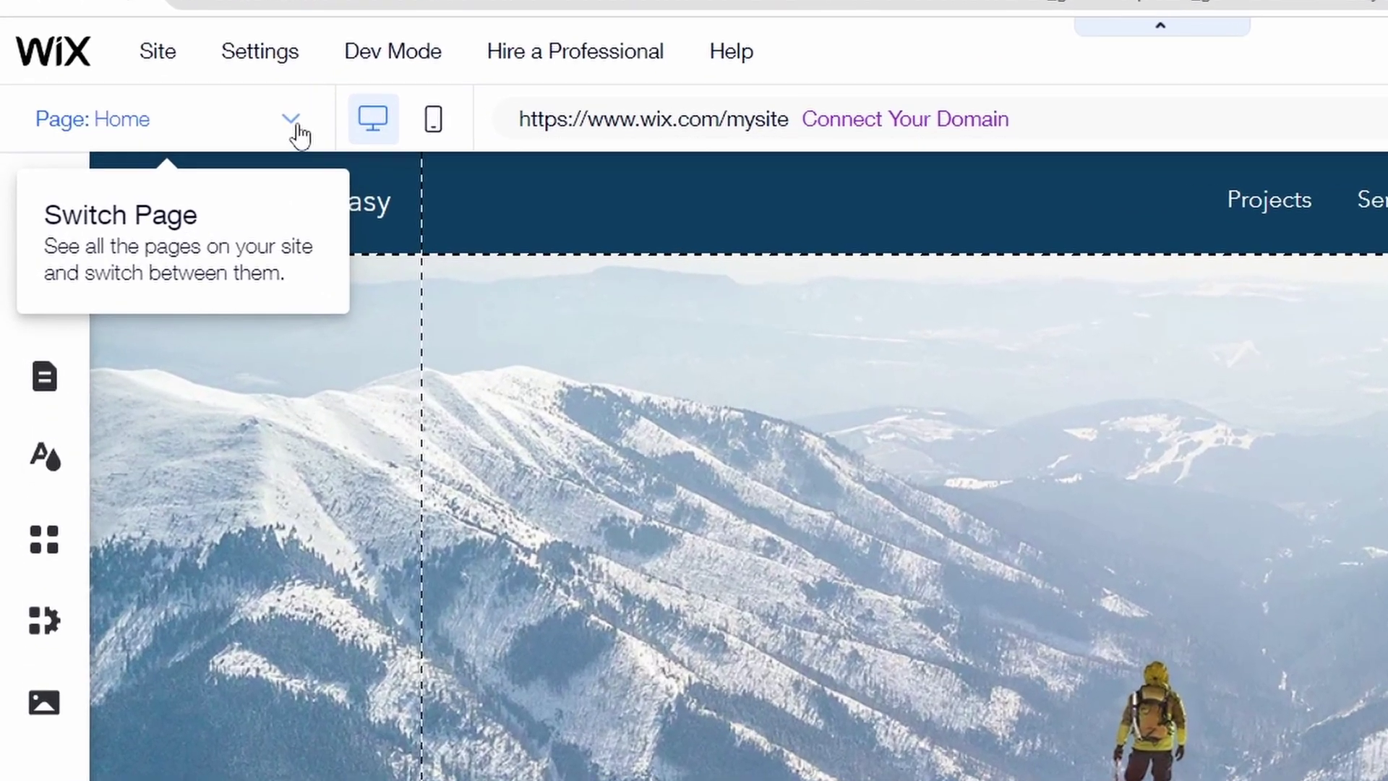
left_click(255, 124)
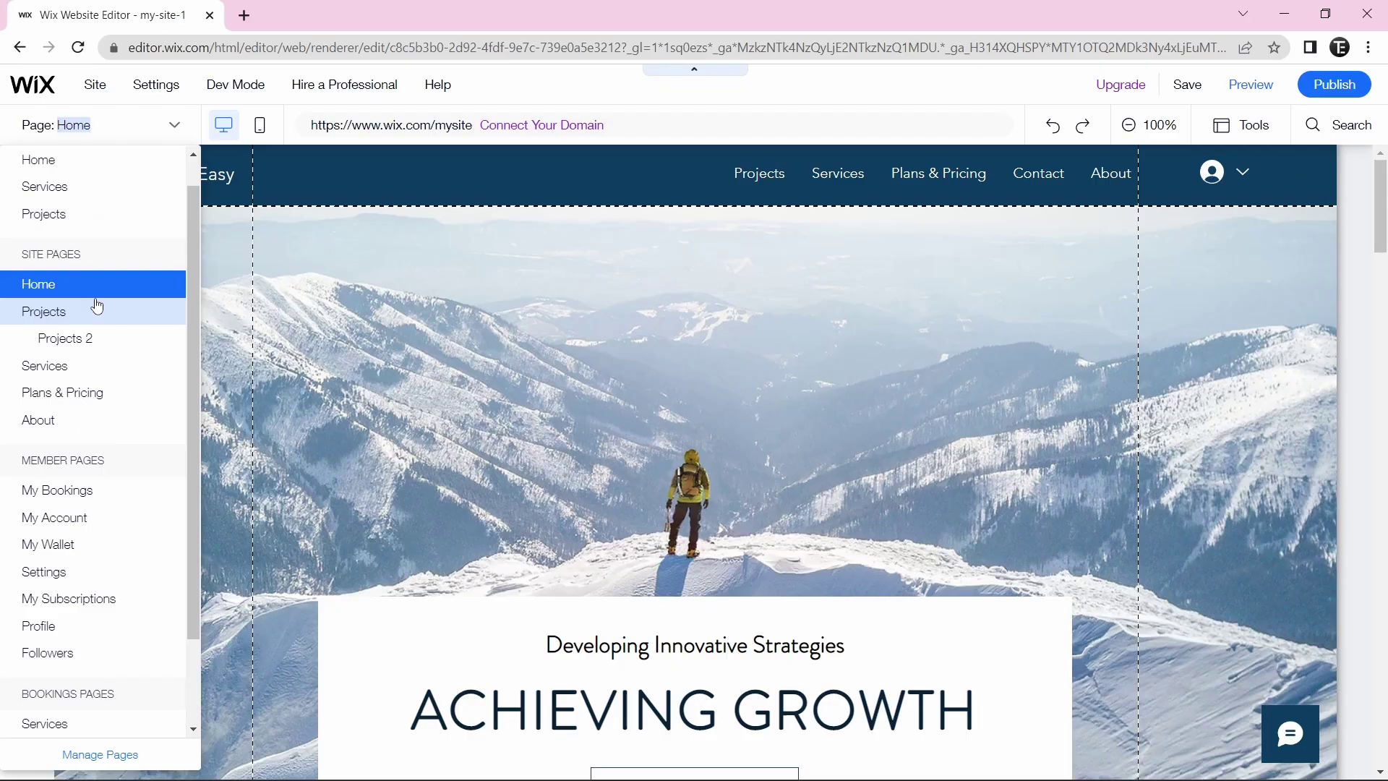
left_click(94, 420)
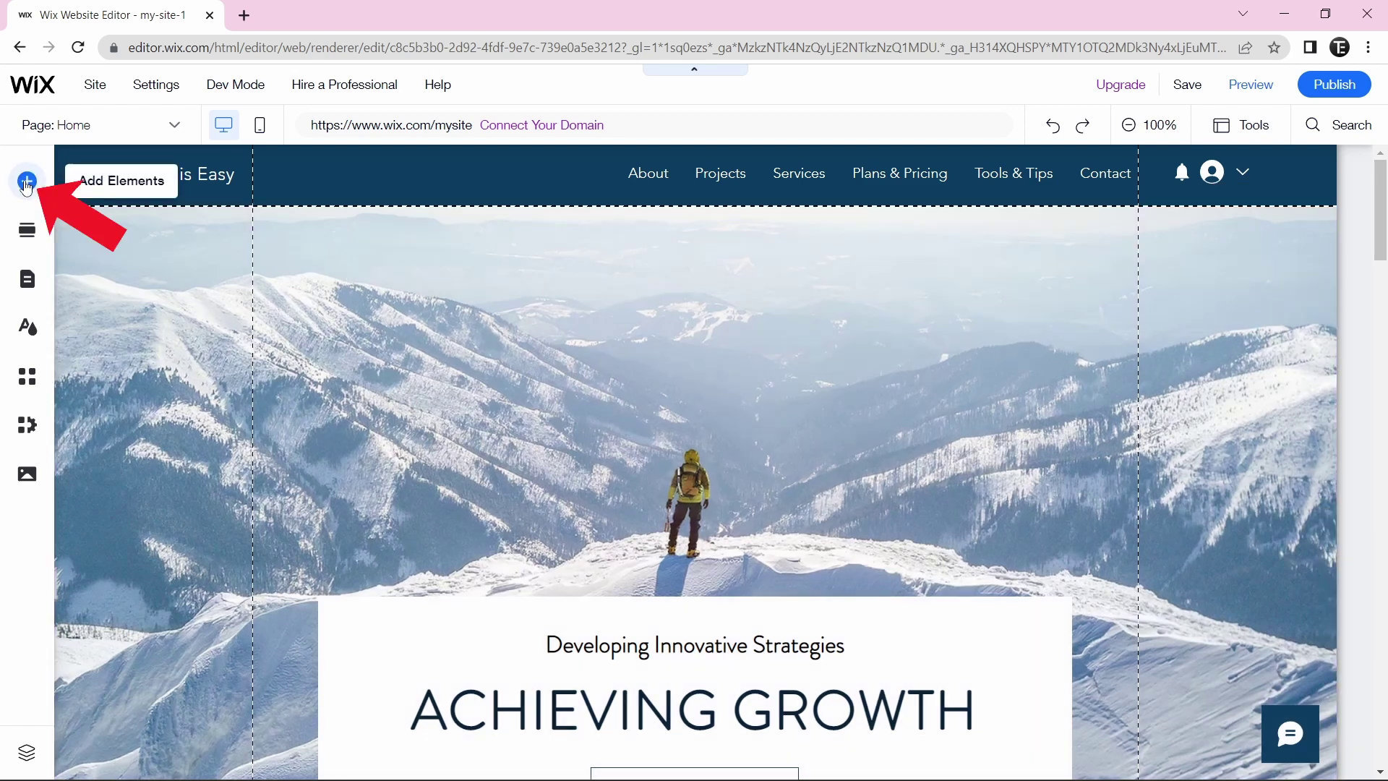
- Place the green SHOP button from Text & Icon Buttons below the three columns
left_click(27, 182)
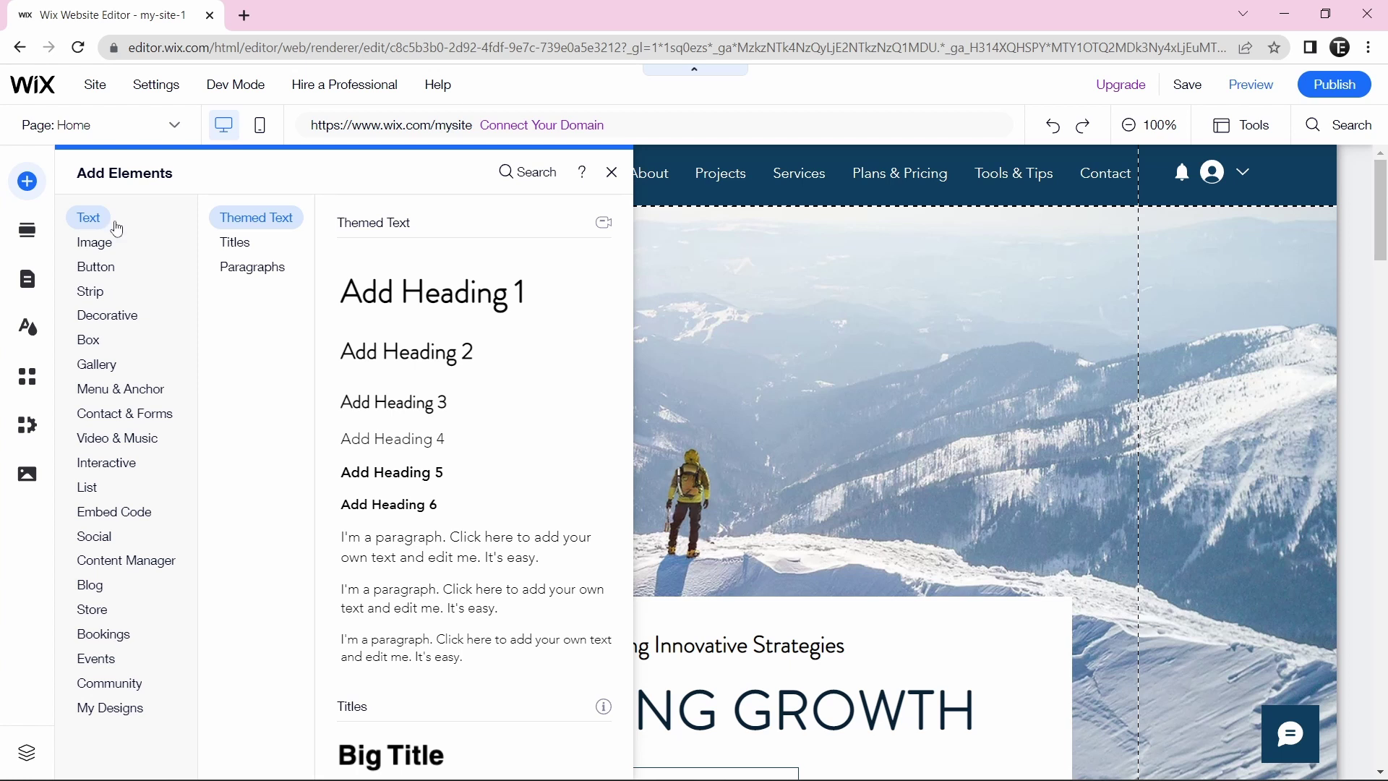
left_click(96, 269)
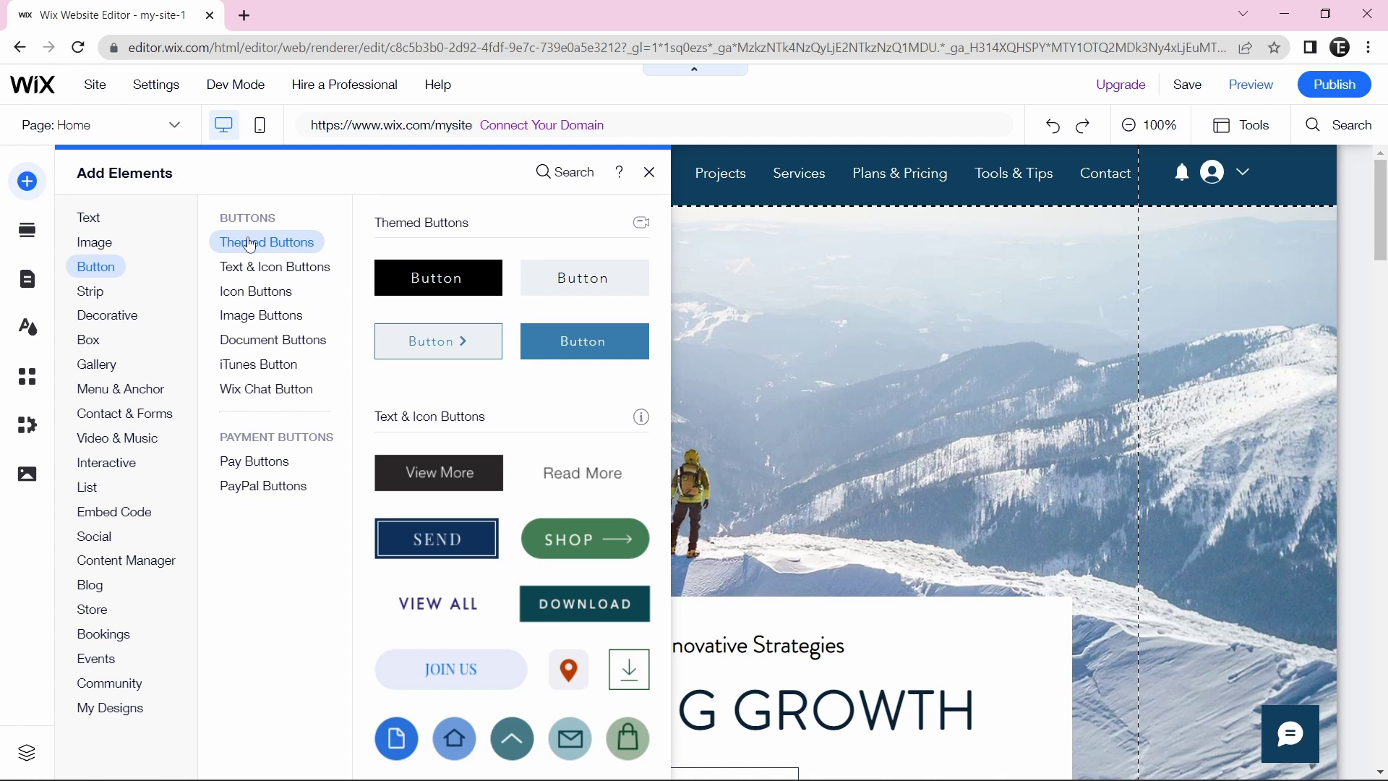
mouse_move(255, 266)
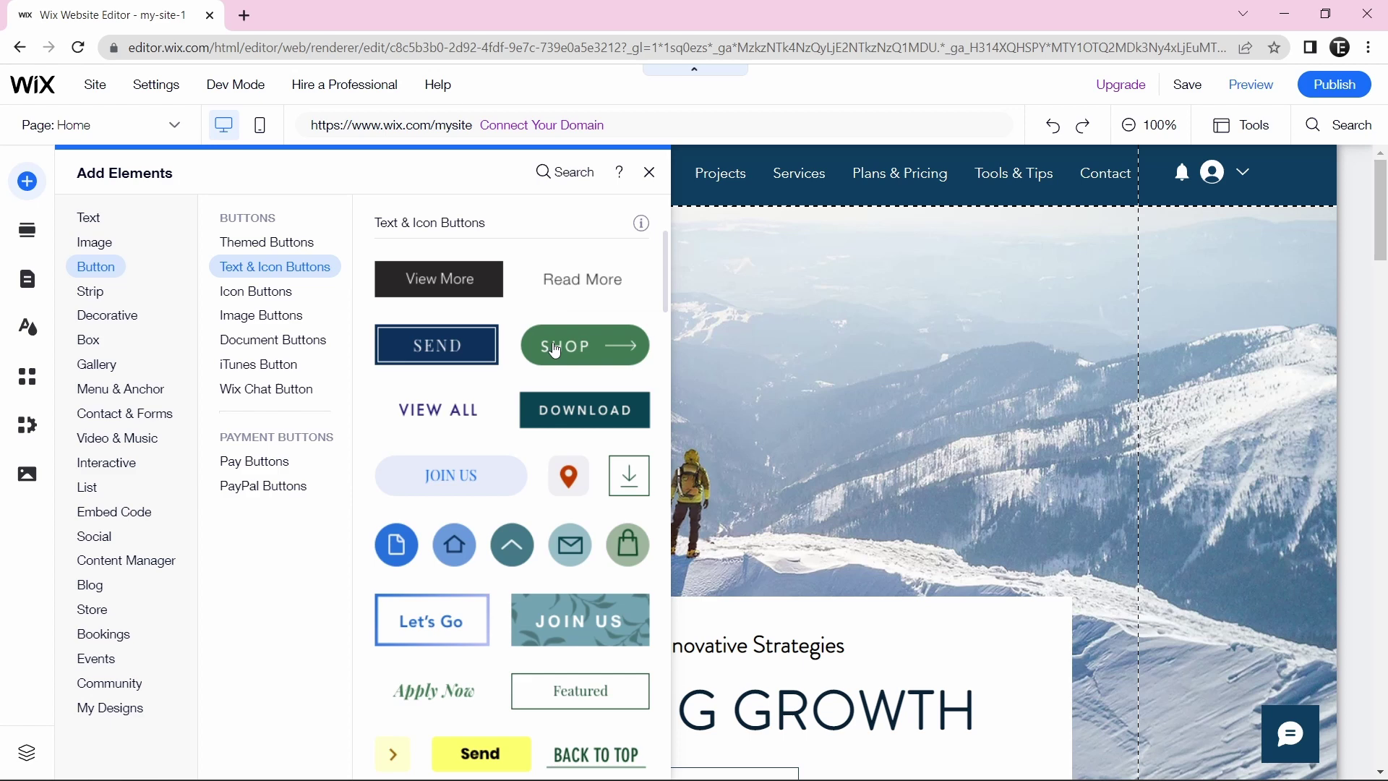
left_click_drag(546, 345, 671, 590)
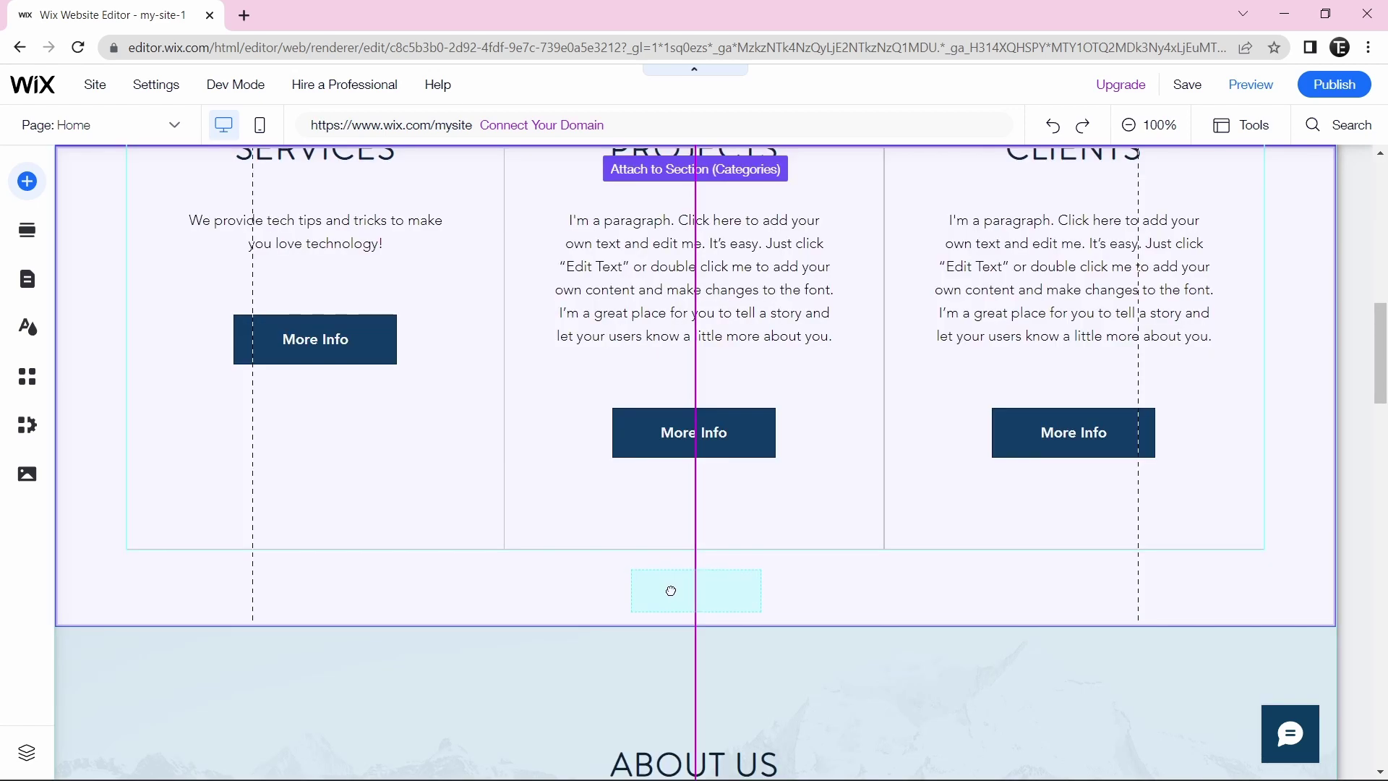
left_click_drag(671, 591, 671, 591)
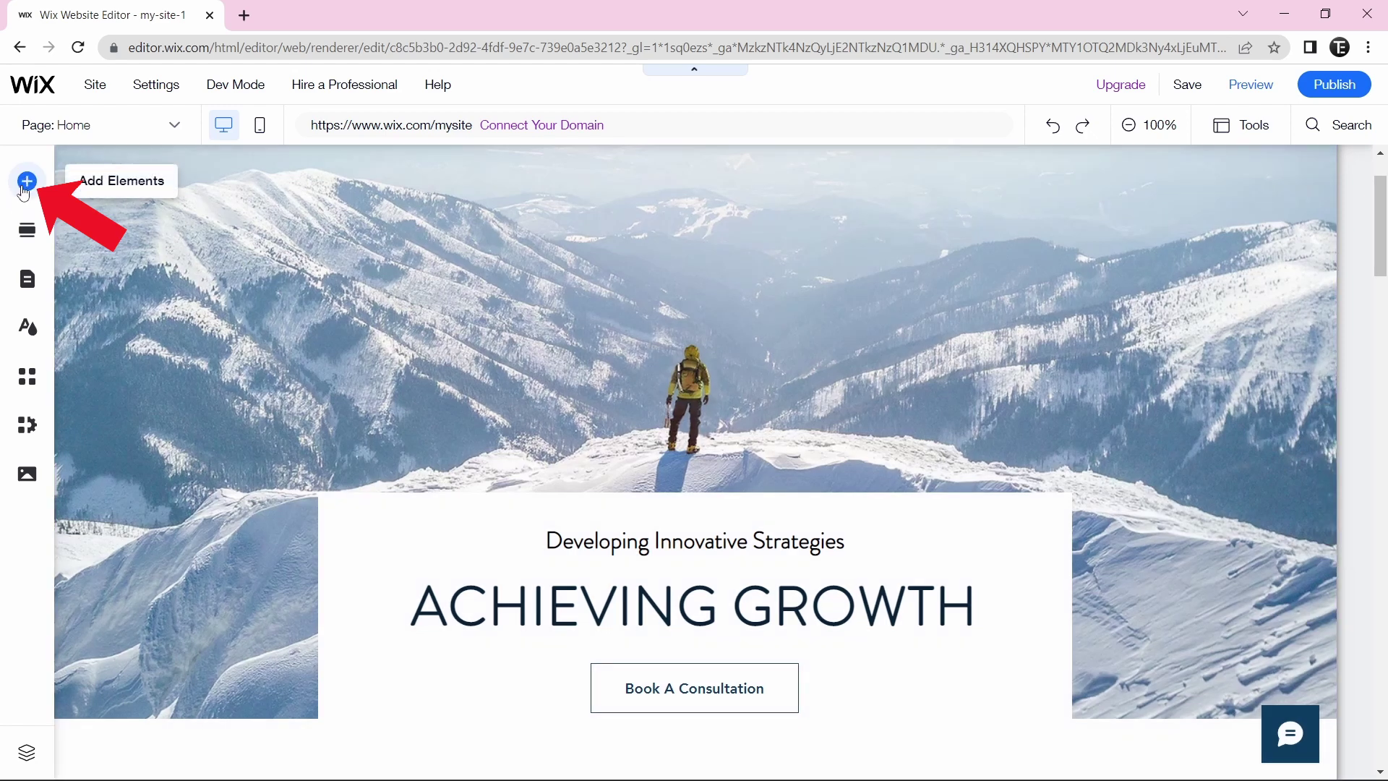
left_click(27, 181)
left_click(92, 243)
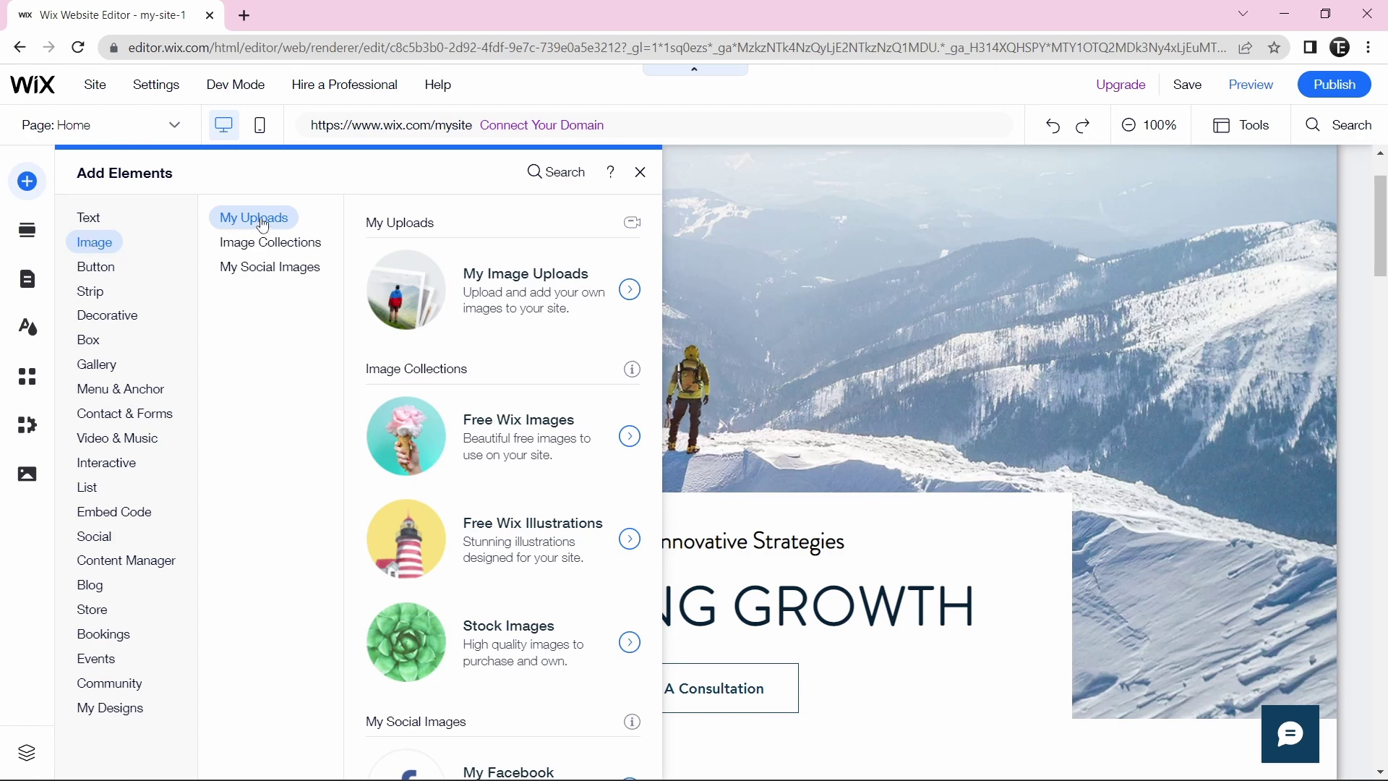
left_click(260, 240)
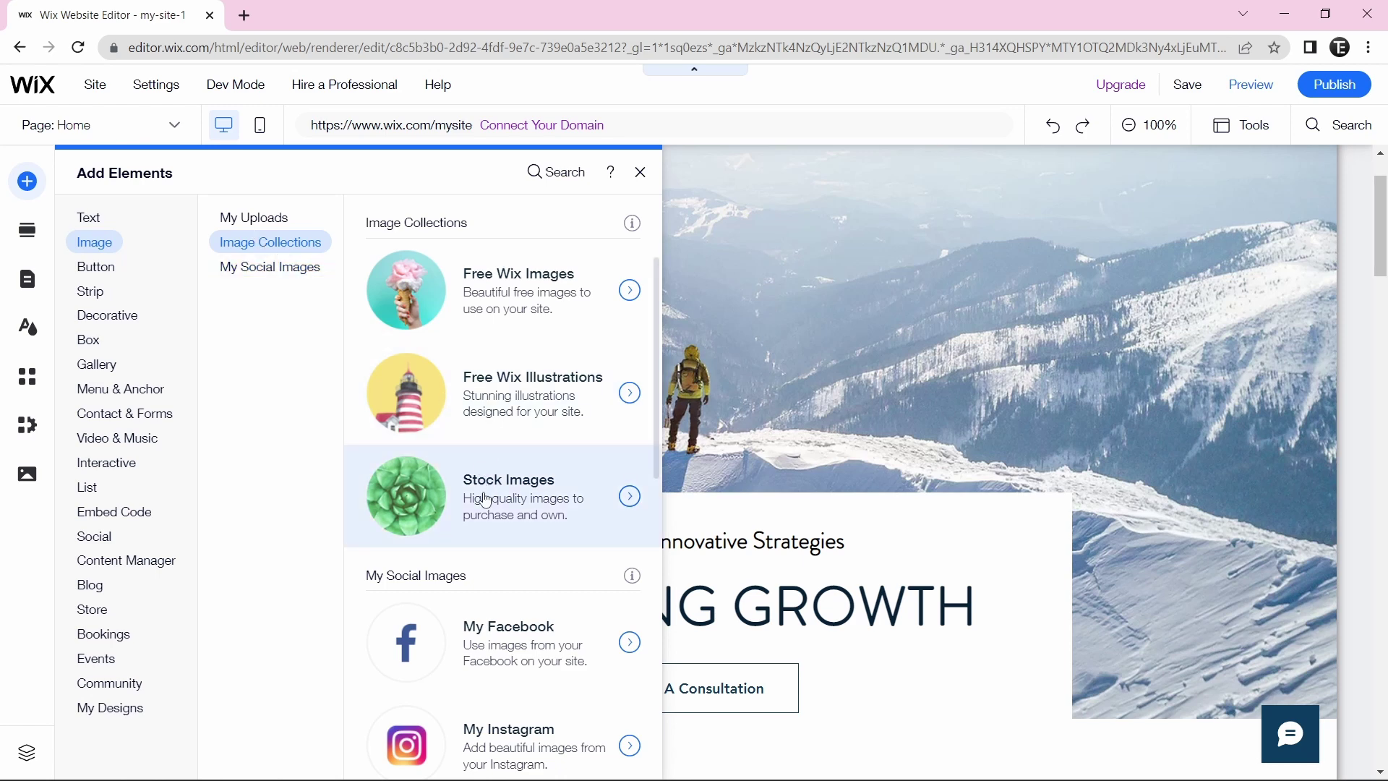
left_click(545, 496)
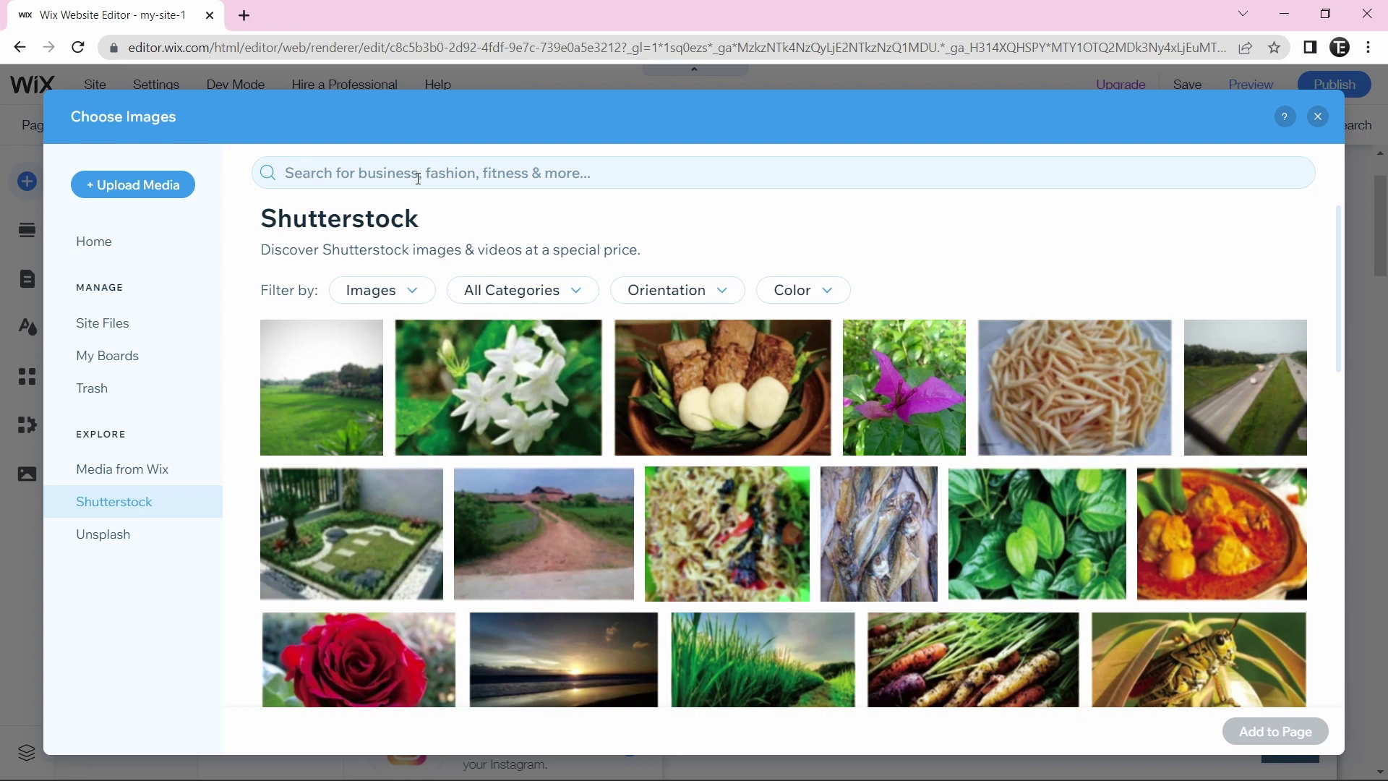
left_click(417, 173)
type("business")
key("Return")
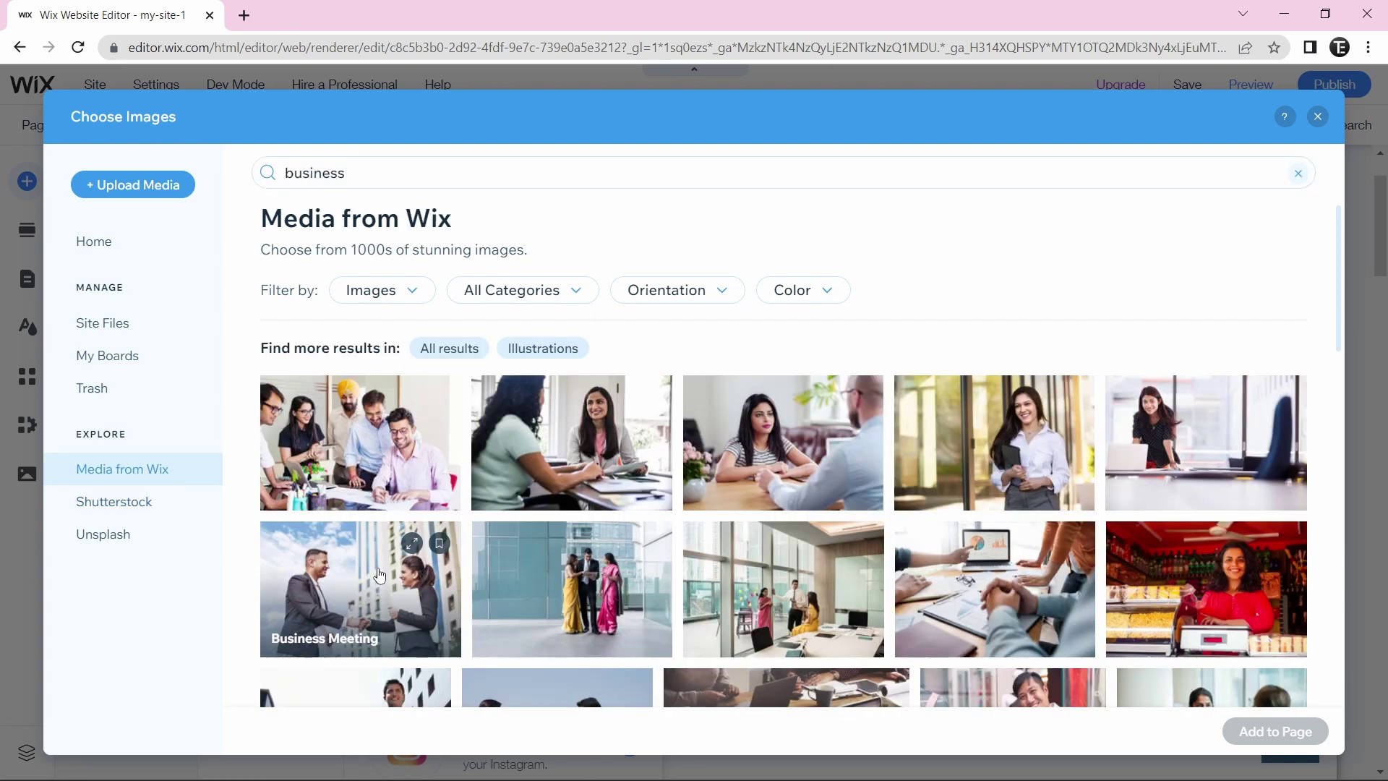
left_click(352, 603)
left_click(1275, 737)
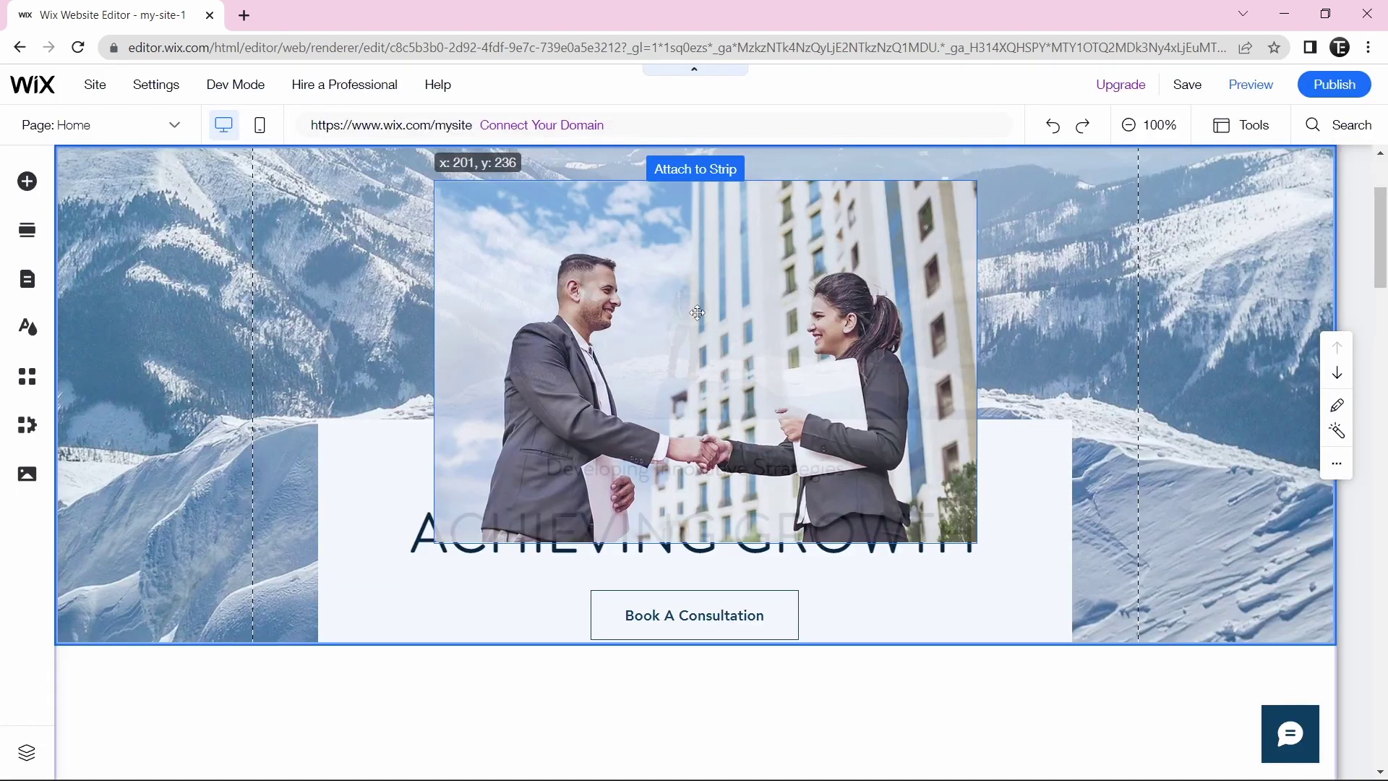
scroll(697, 313, "up", 2)
left_click_drag(434, 402, 536, 474)
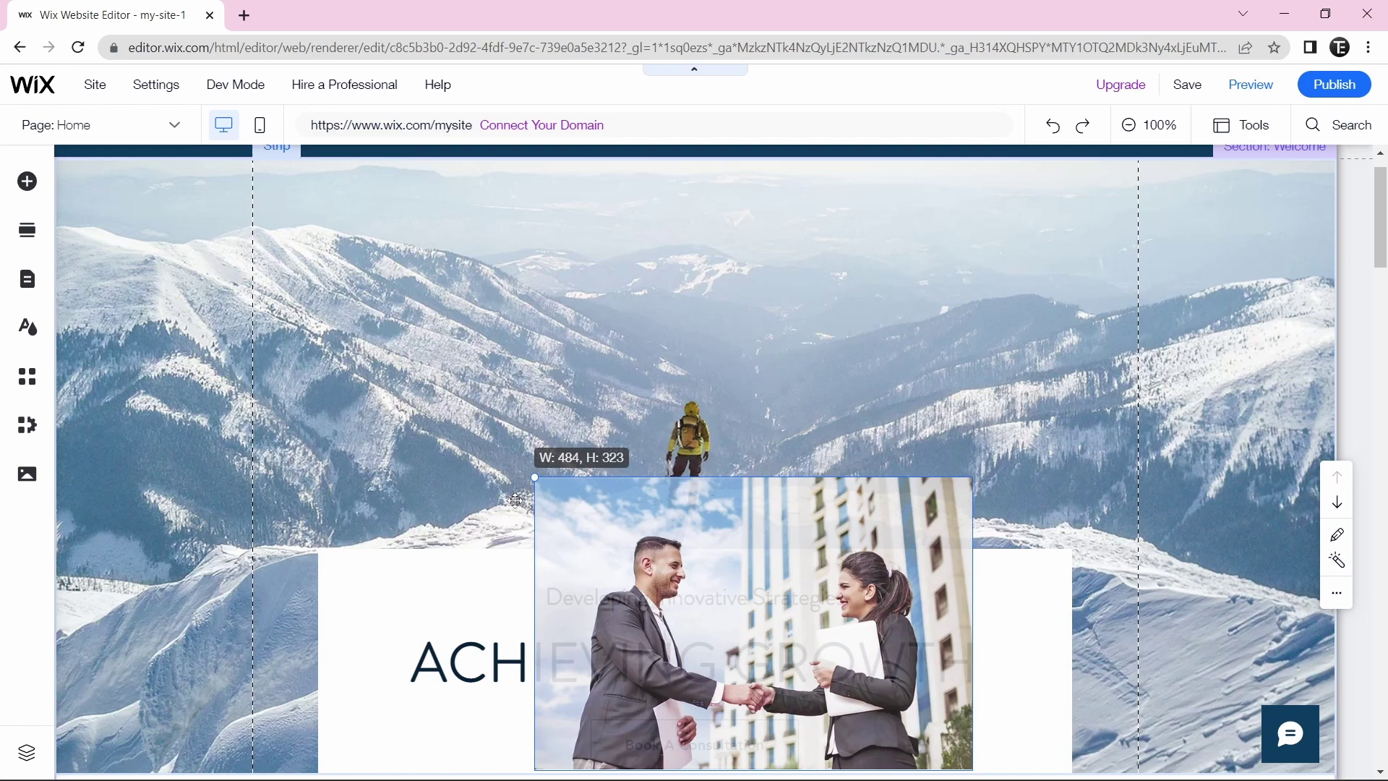
scroll(721, 555, "down", 1)
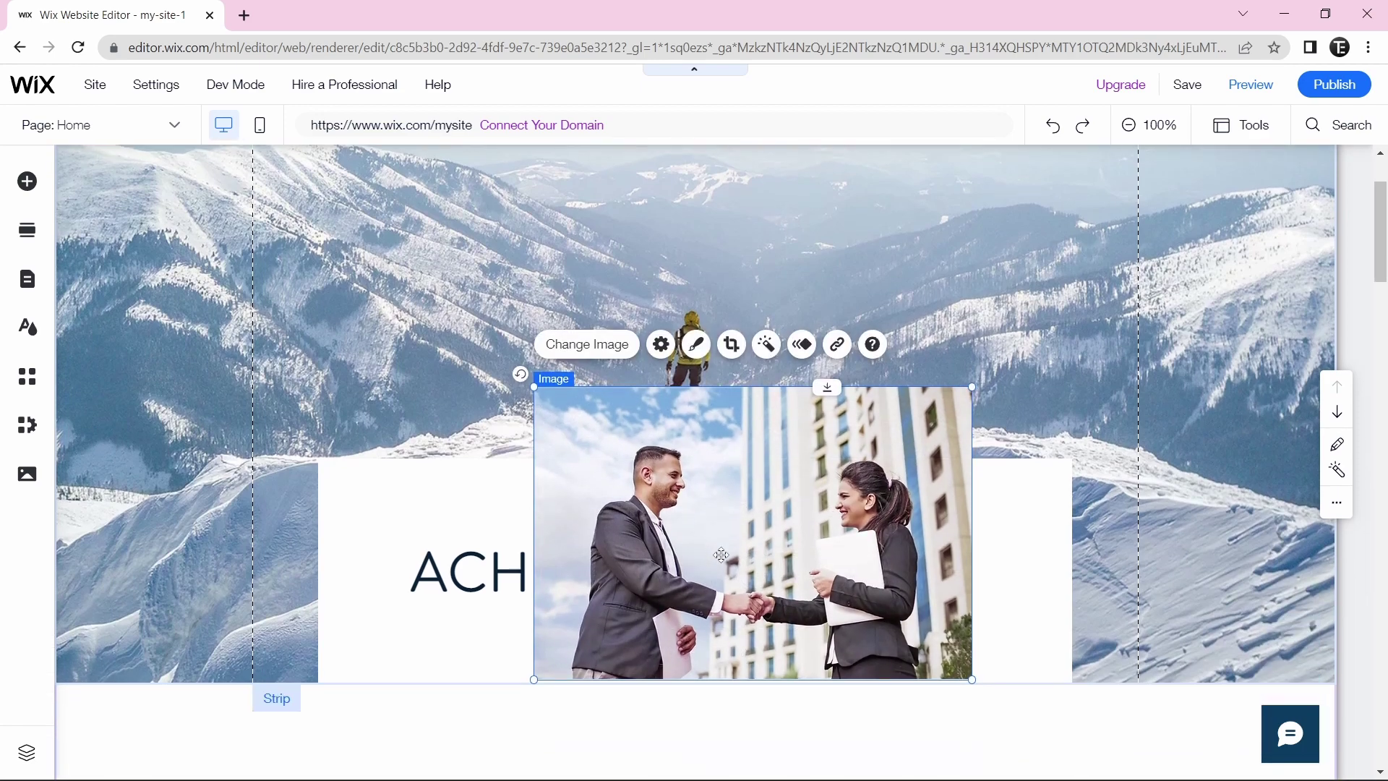
key("Delete")
scroll(1016, 282, "up", 2)
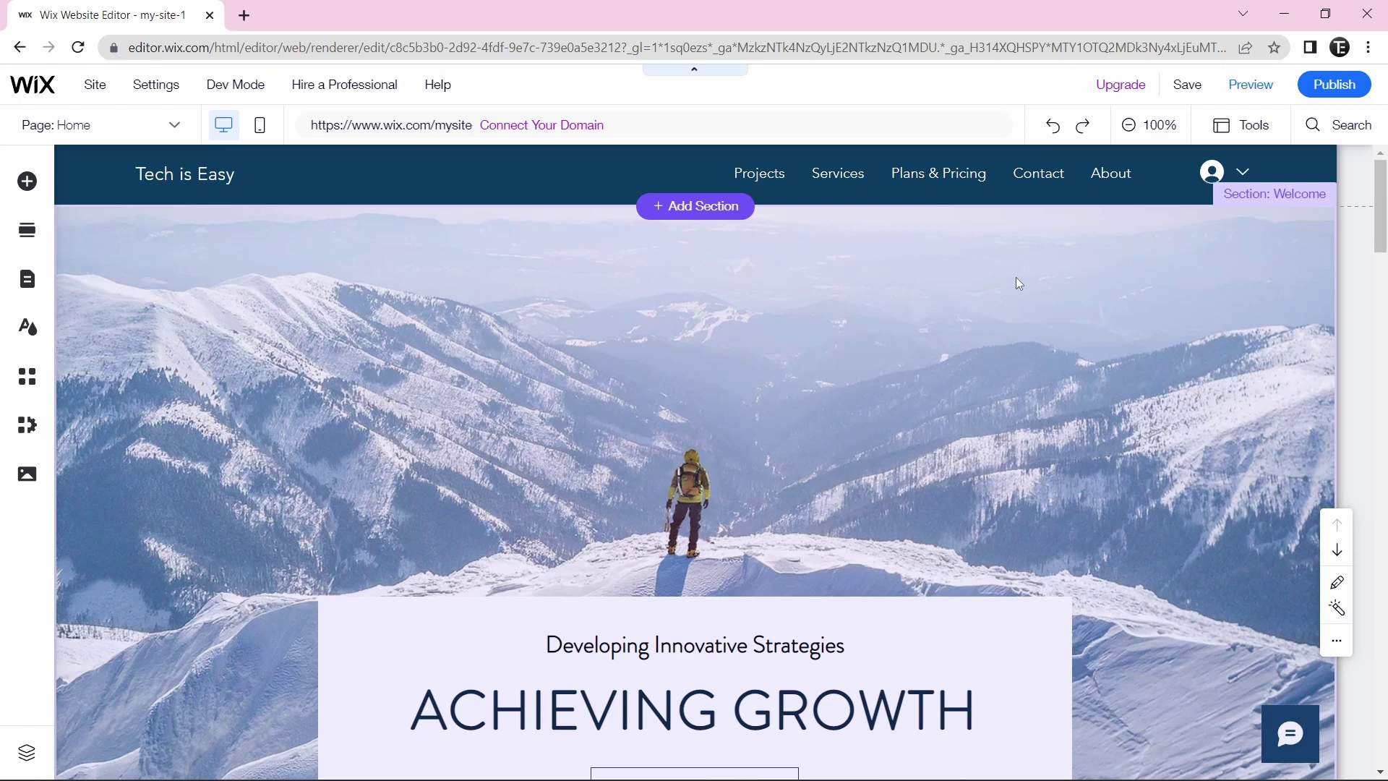
mouse_move(1200, 94)
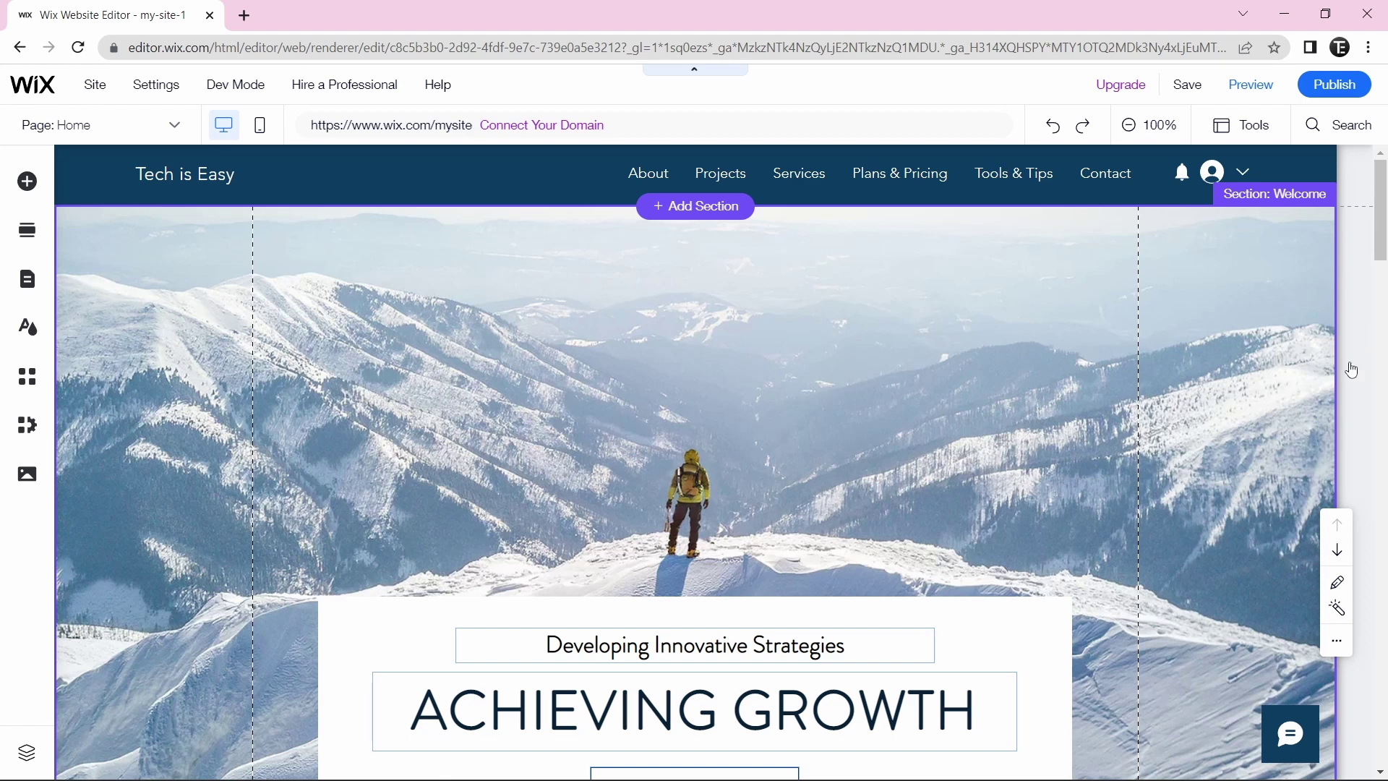
left_click(27, 231)
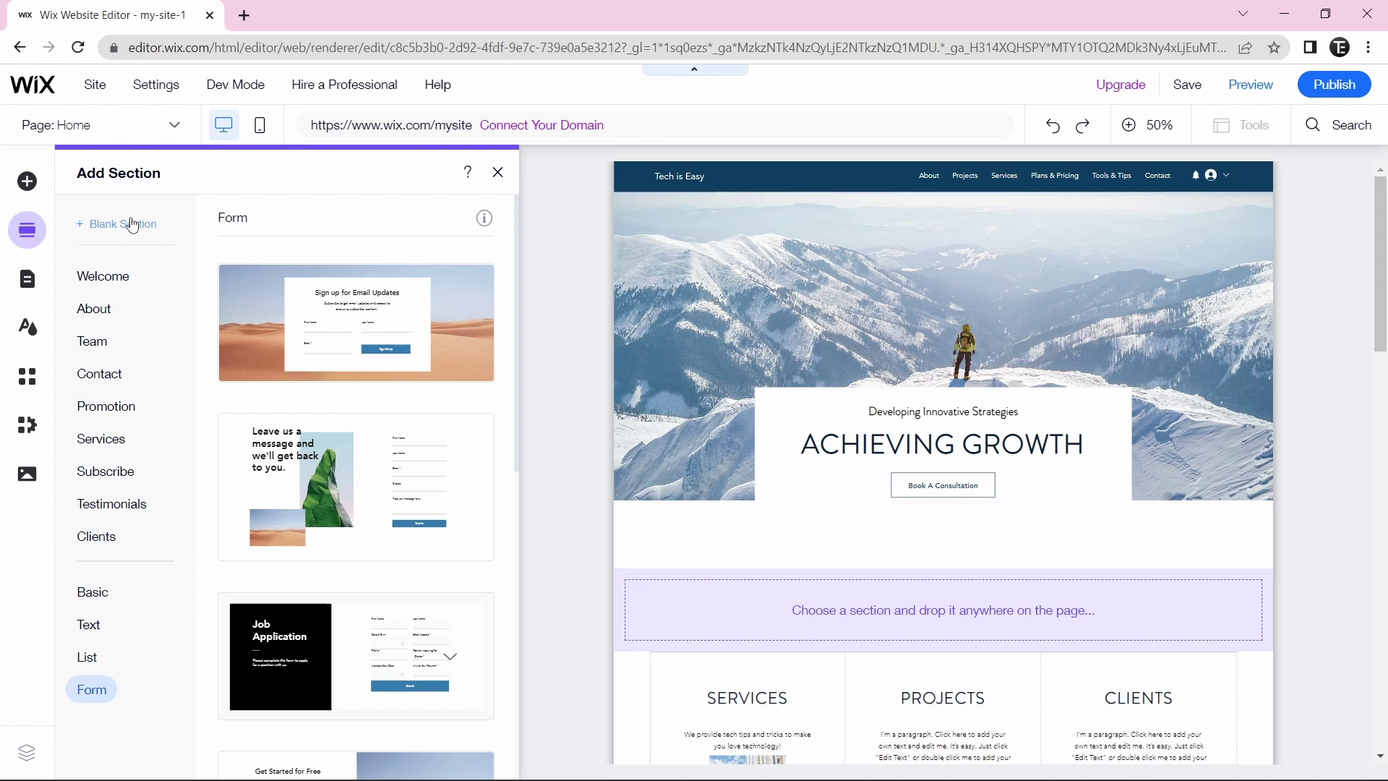
left_click(109, 404)
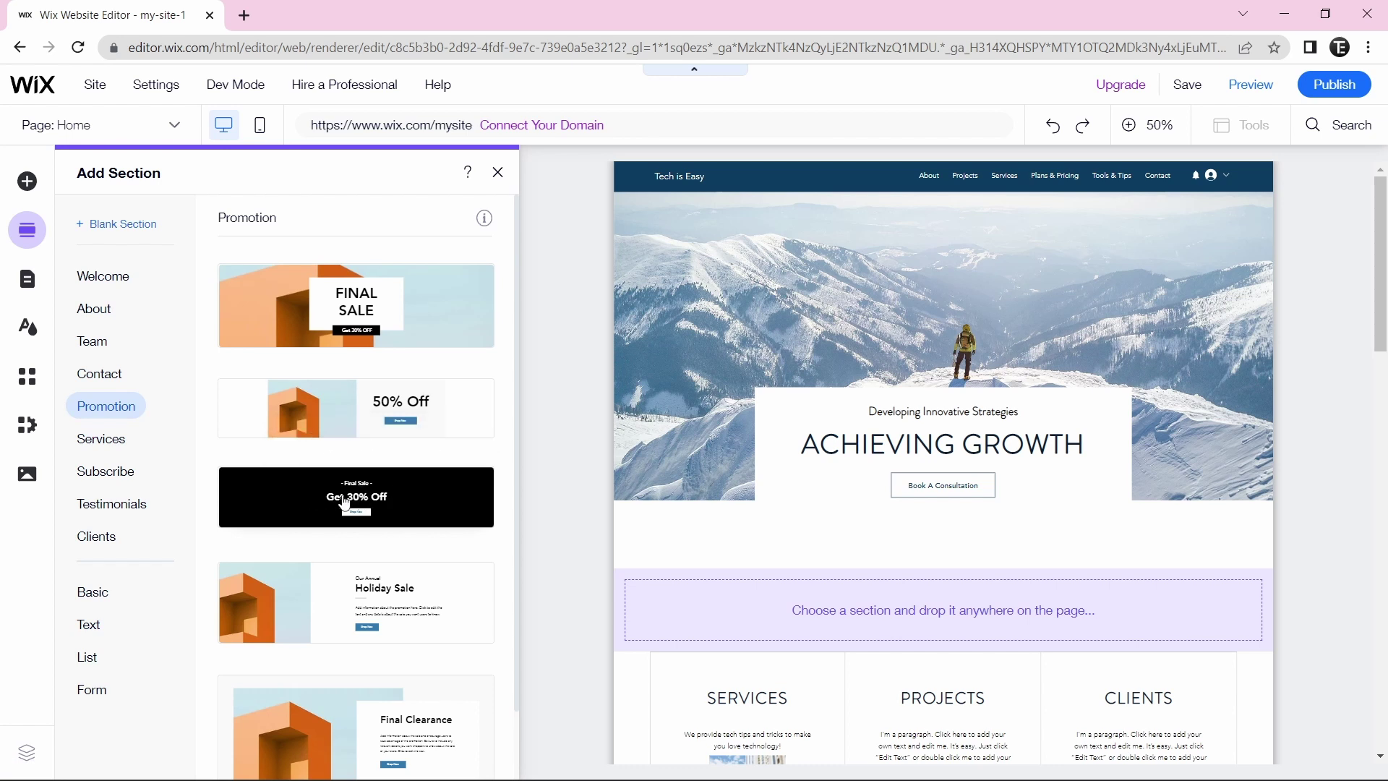
left_click_drag(318, 502, 803, 542)
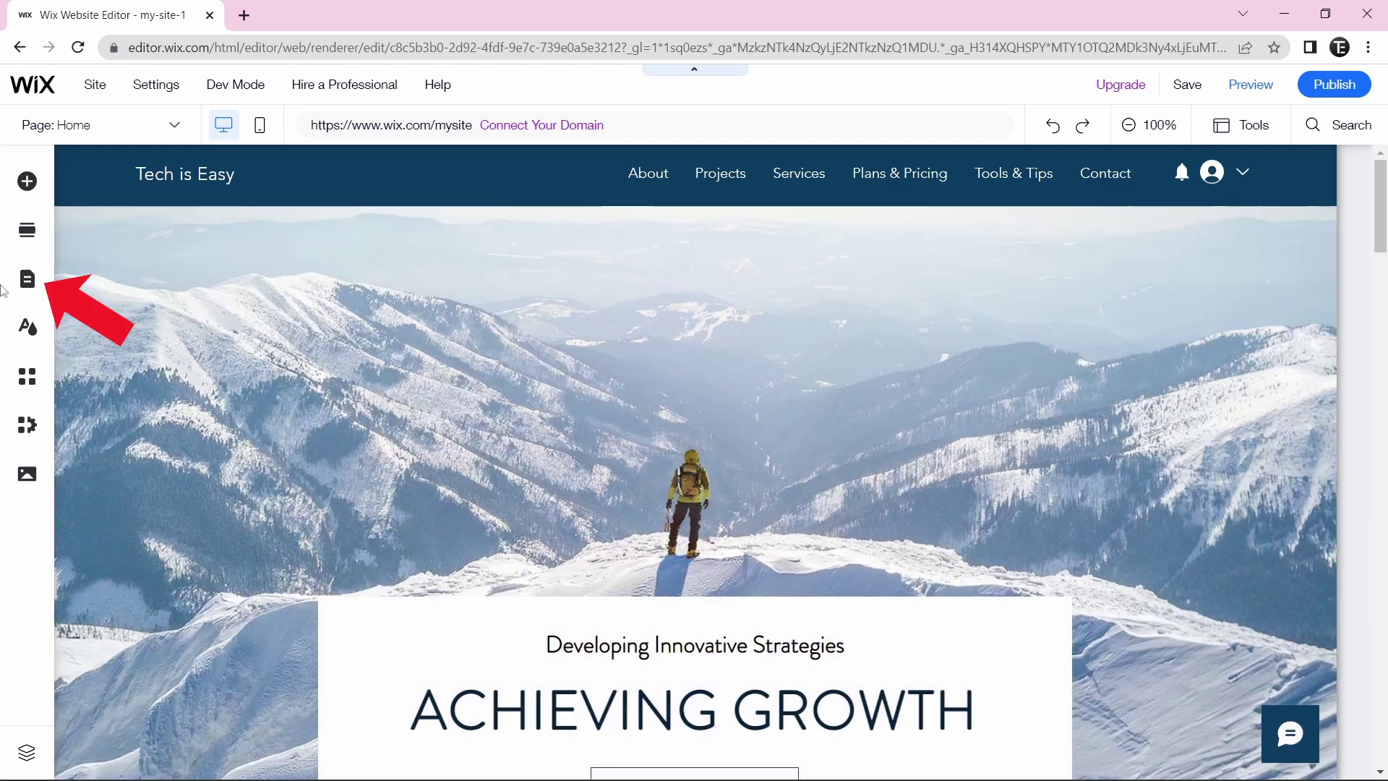
- Move the About page below Contact in the Pages & Menu list
left_click(17, 287)
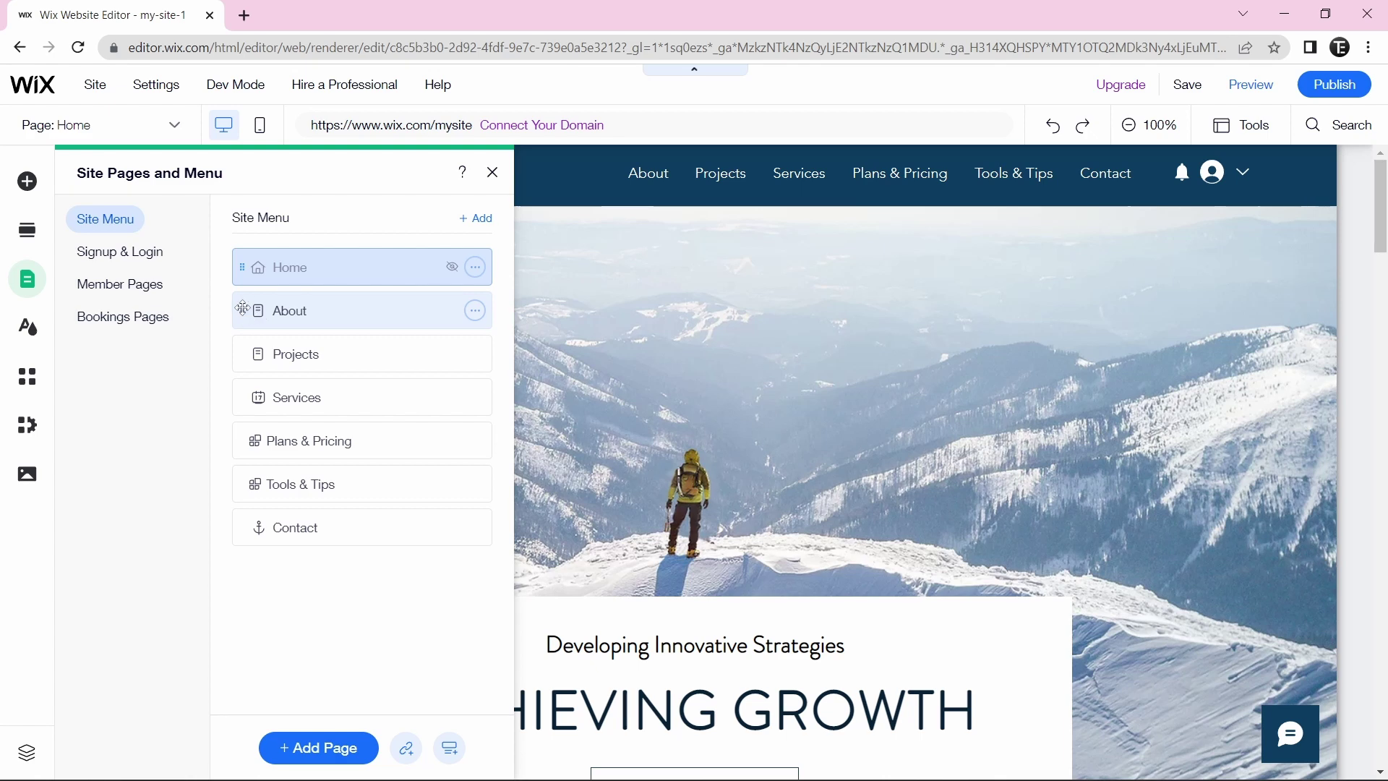
left_click_drag(242, 307, 254, 524)
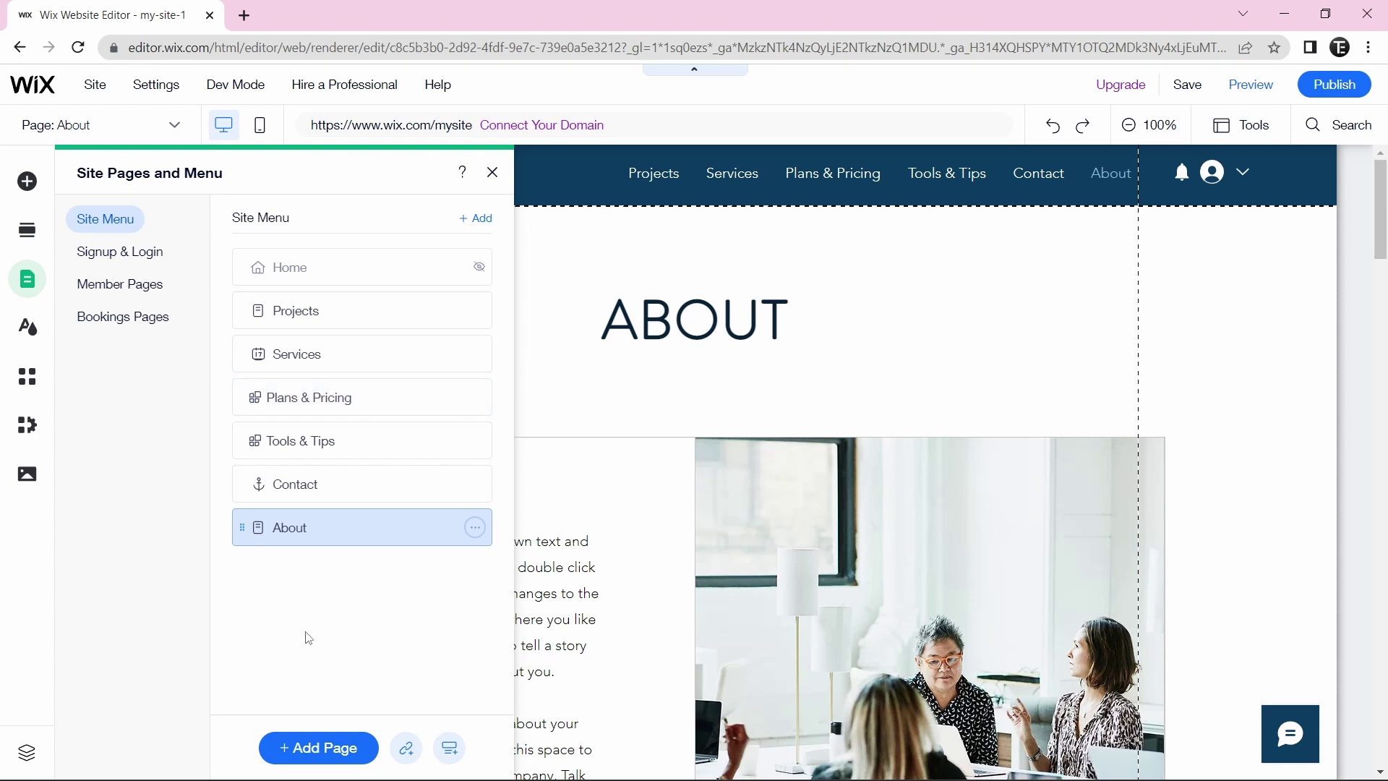
- Add a page from the Basic projects template, creating Projects 2 at the menu's end
left_click(308, 747)
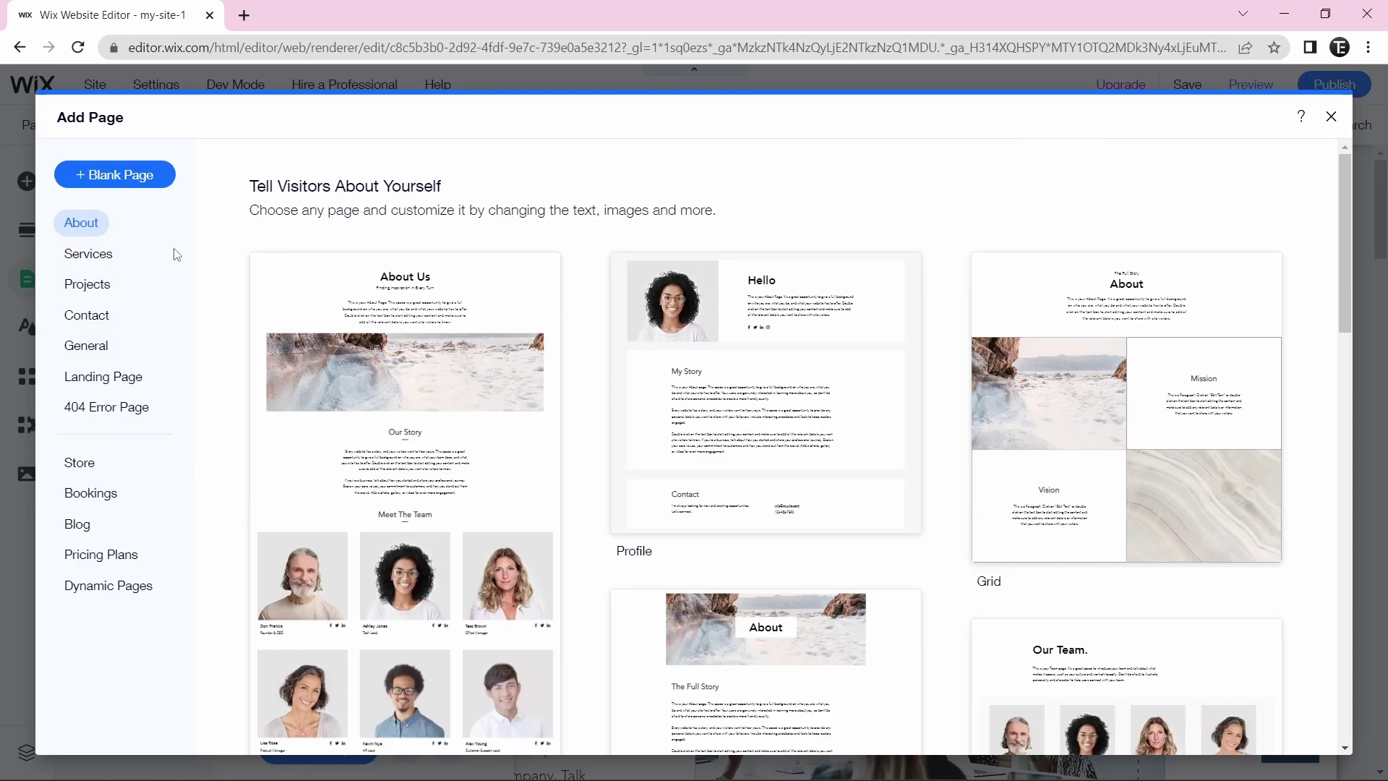
left_click(181, 272)
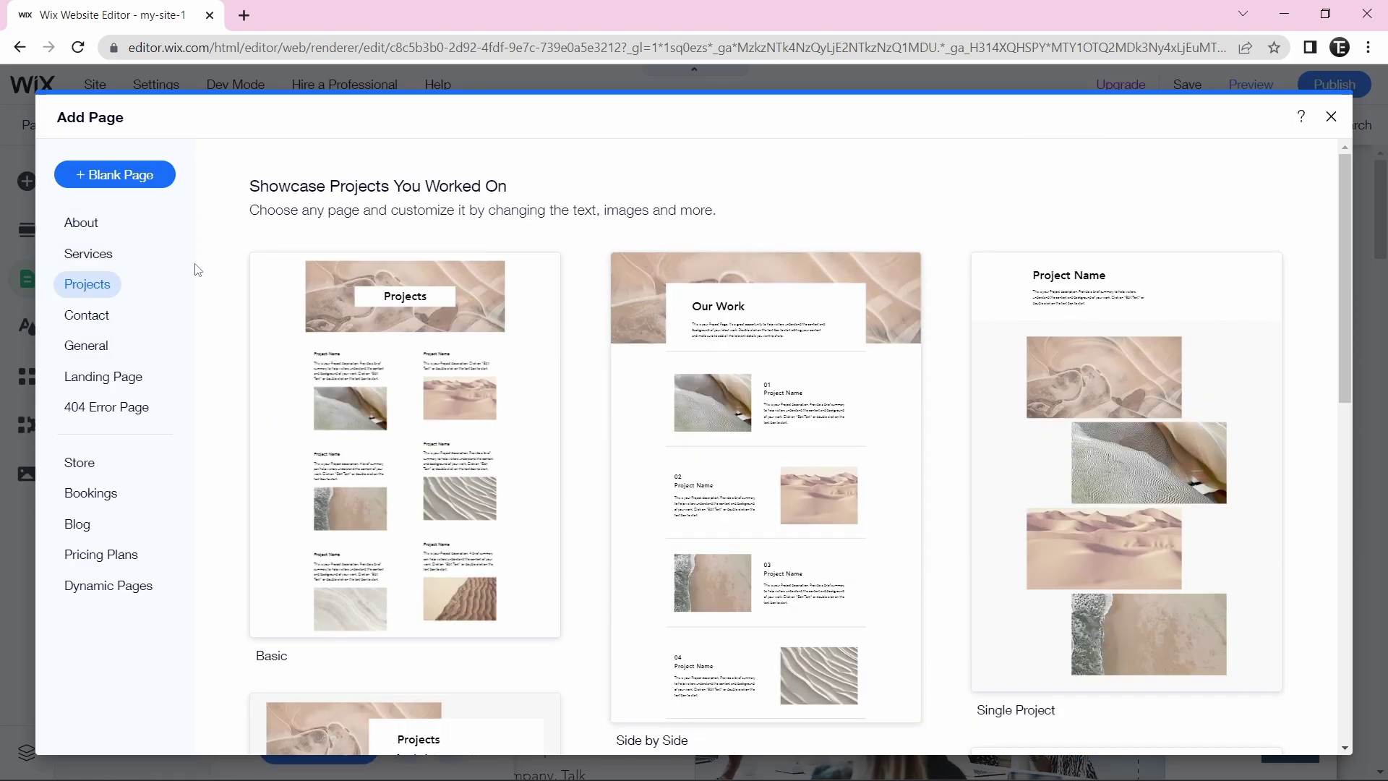
mouse_move(325, 363)
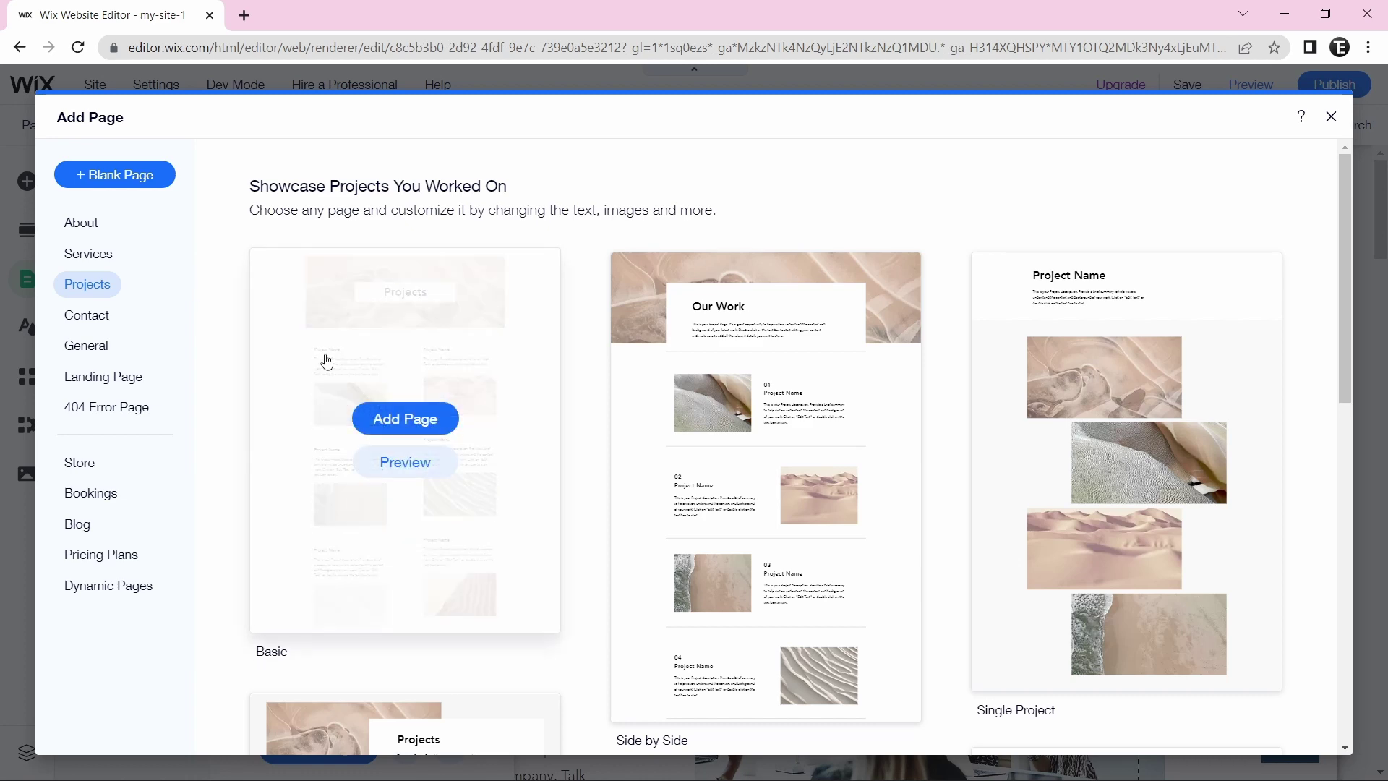
left_click(386, 421)
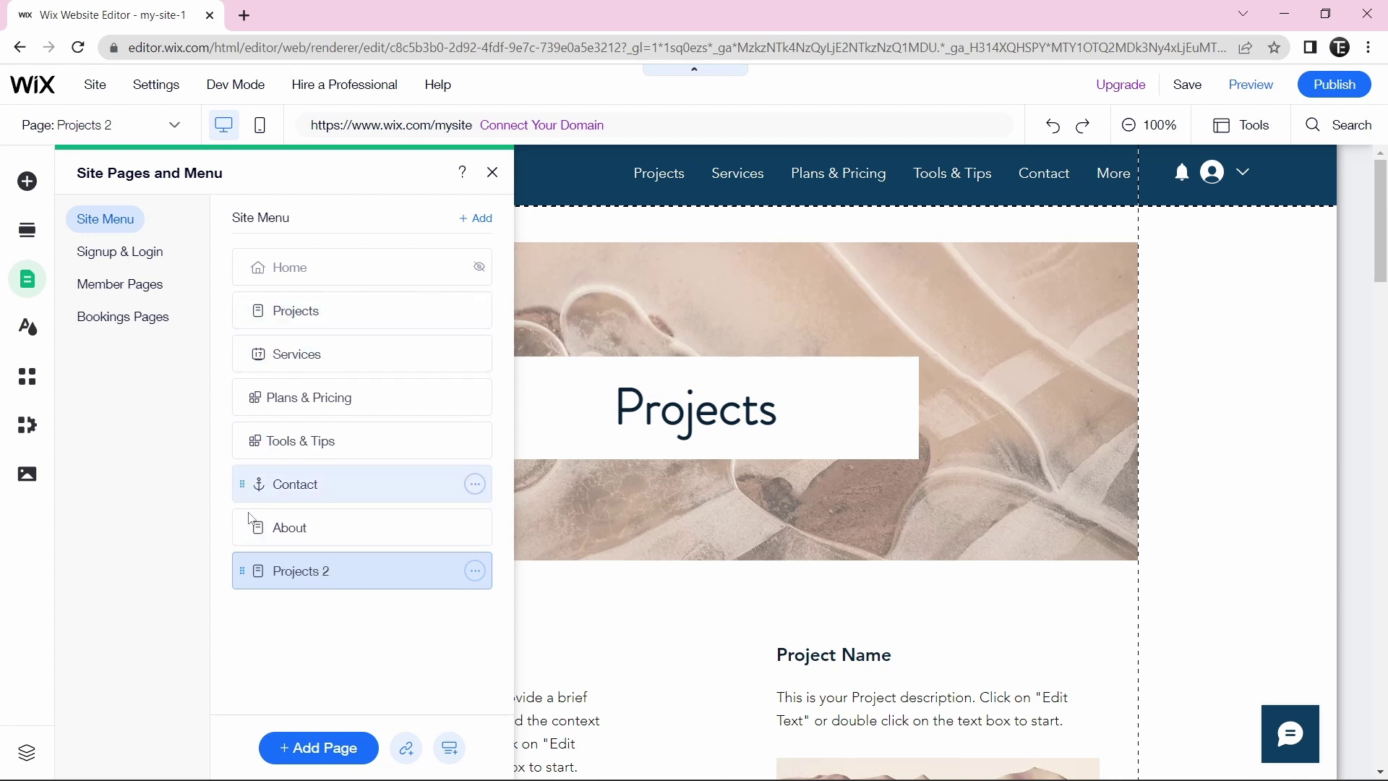
- Move Projects 2 under Home, nest it as a subpage of Projects, and delete the Tools & Tips page
left_click_drag(245, 571, 244, 339)
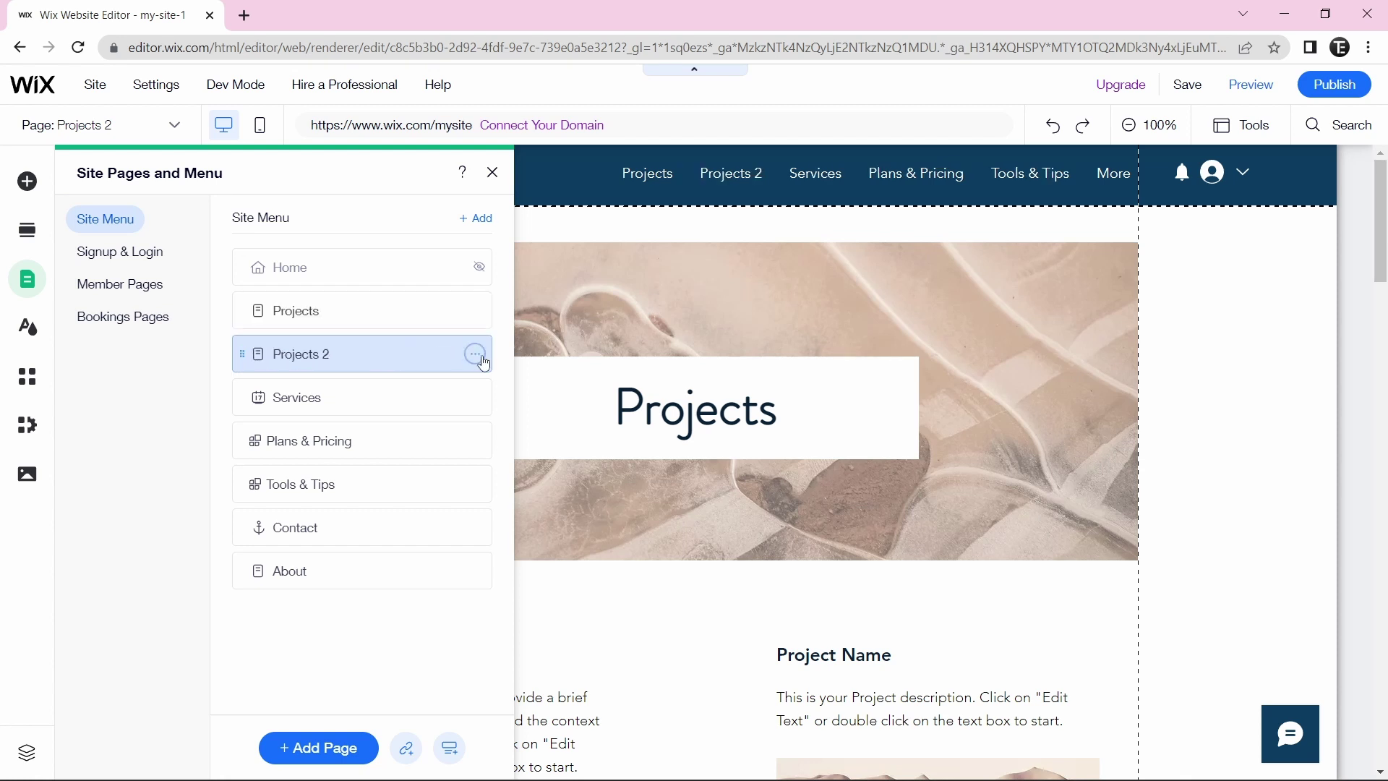
left_click(476, 355)
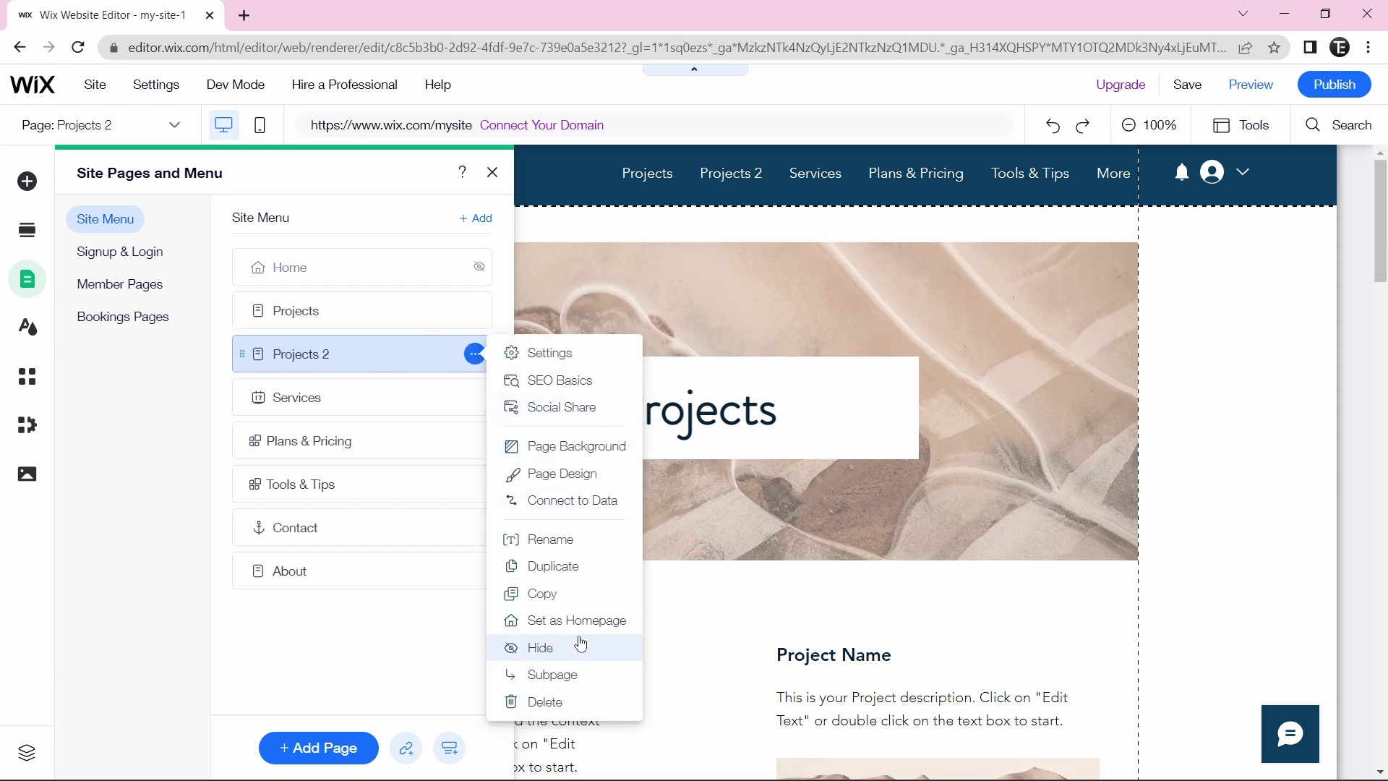
left_click(574, 676)
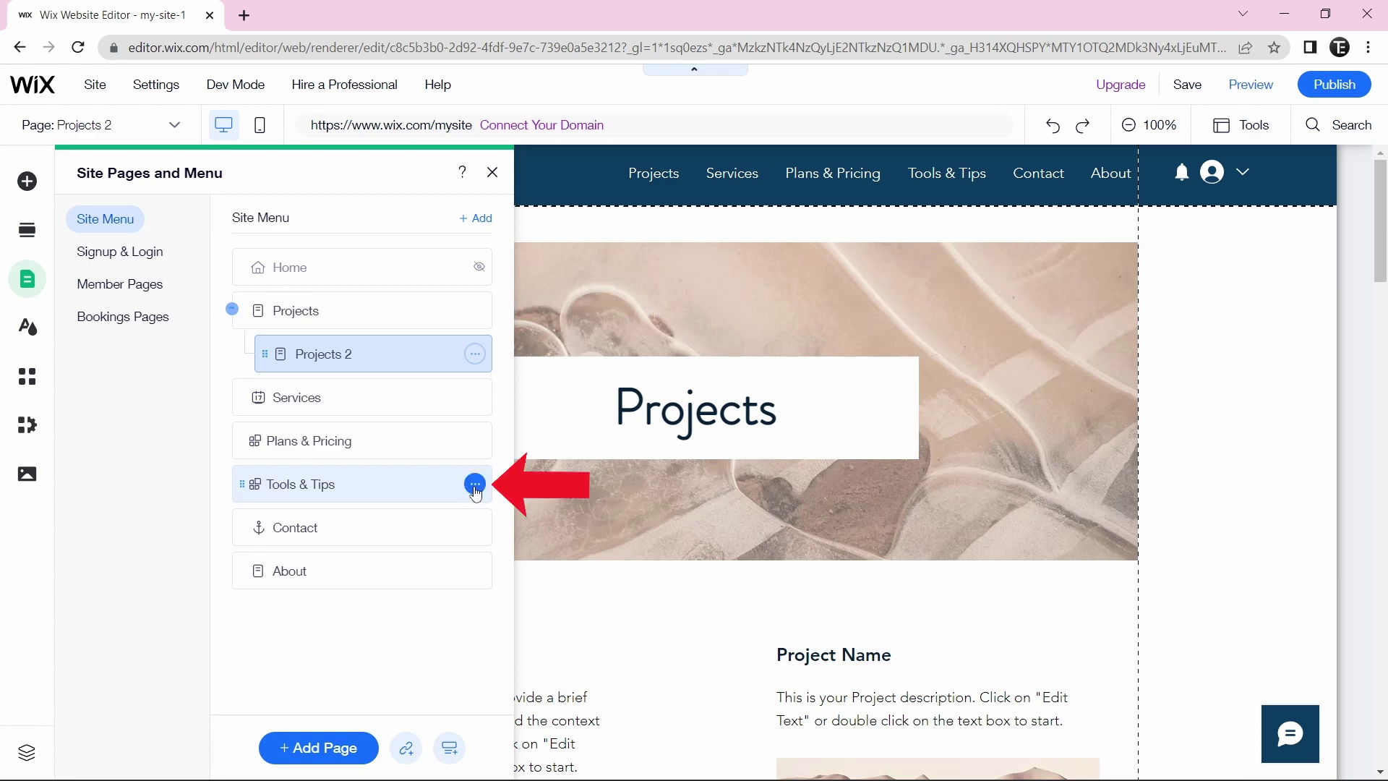
left_click(475, 485)
left_click(509, 485)
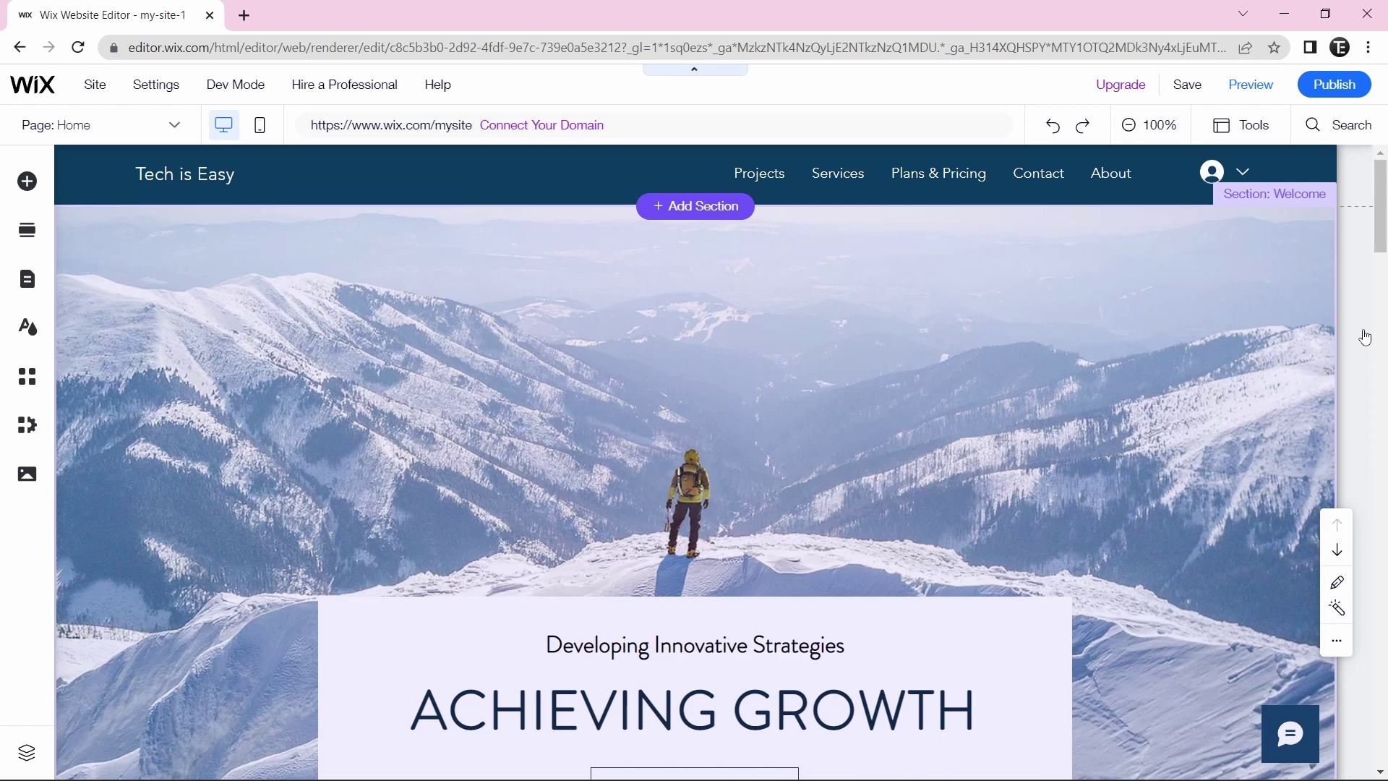
- Change the footer's first column heading from JAMES CONSULTING to 'Tech is Easy'
left_click_drag(1378, 216, 1377, 762)
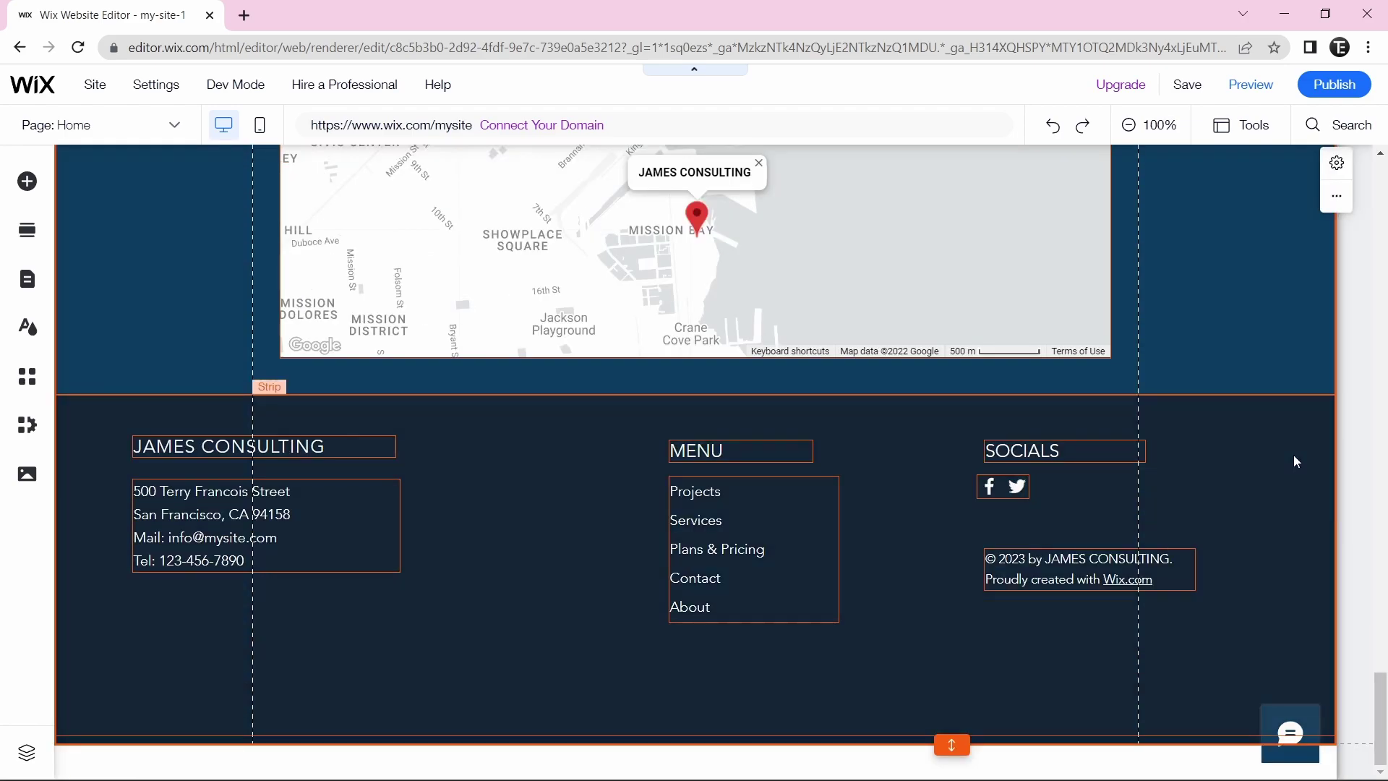
left_click(230, 436)
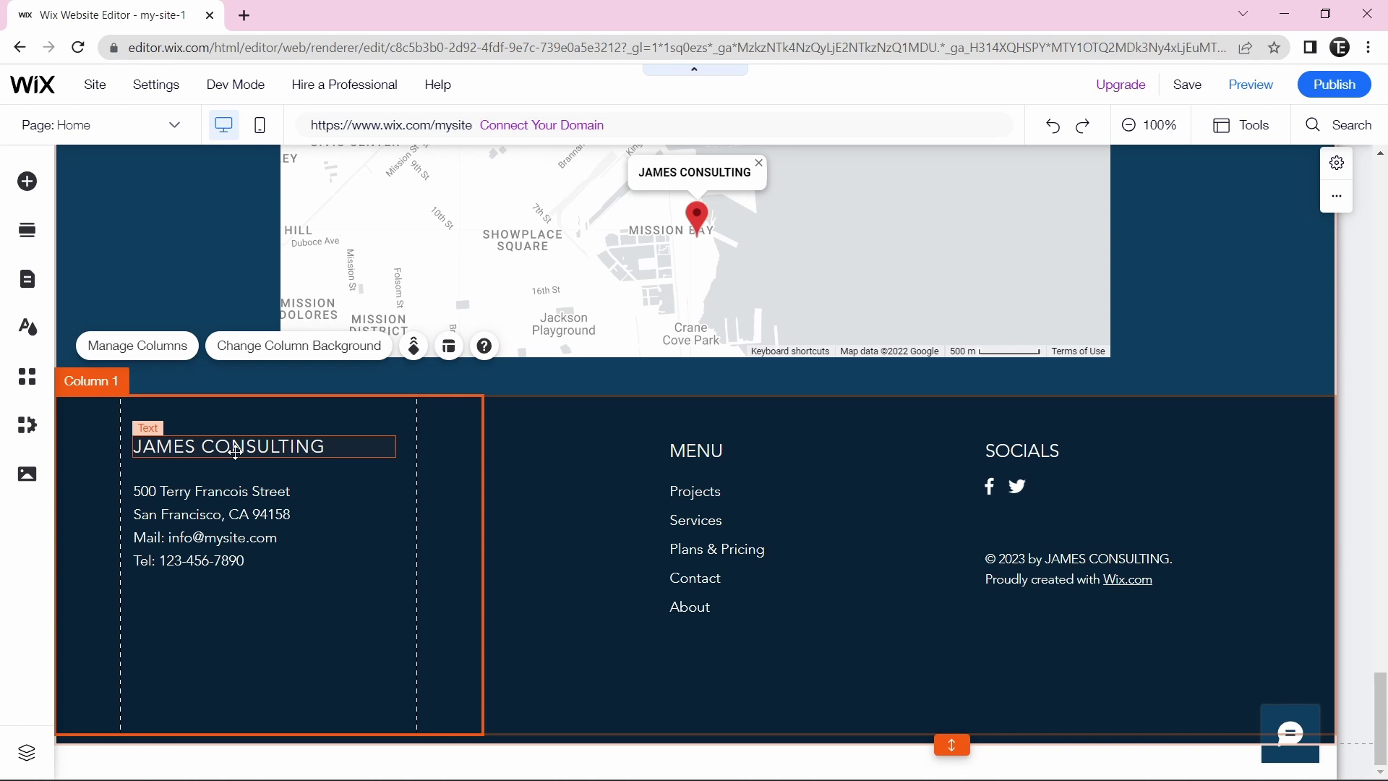
double_click(235, 448)
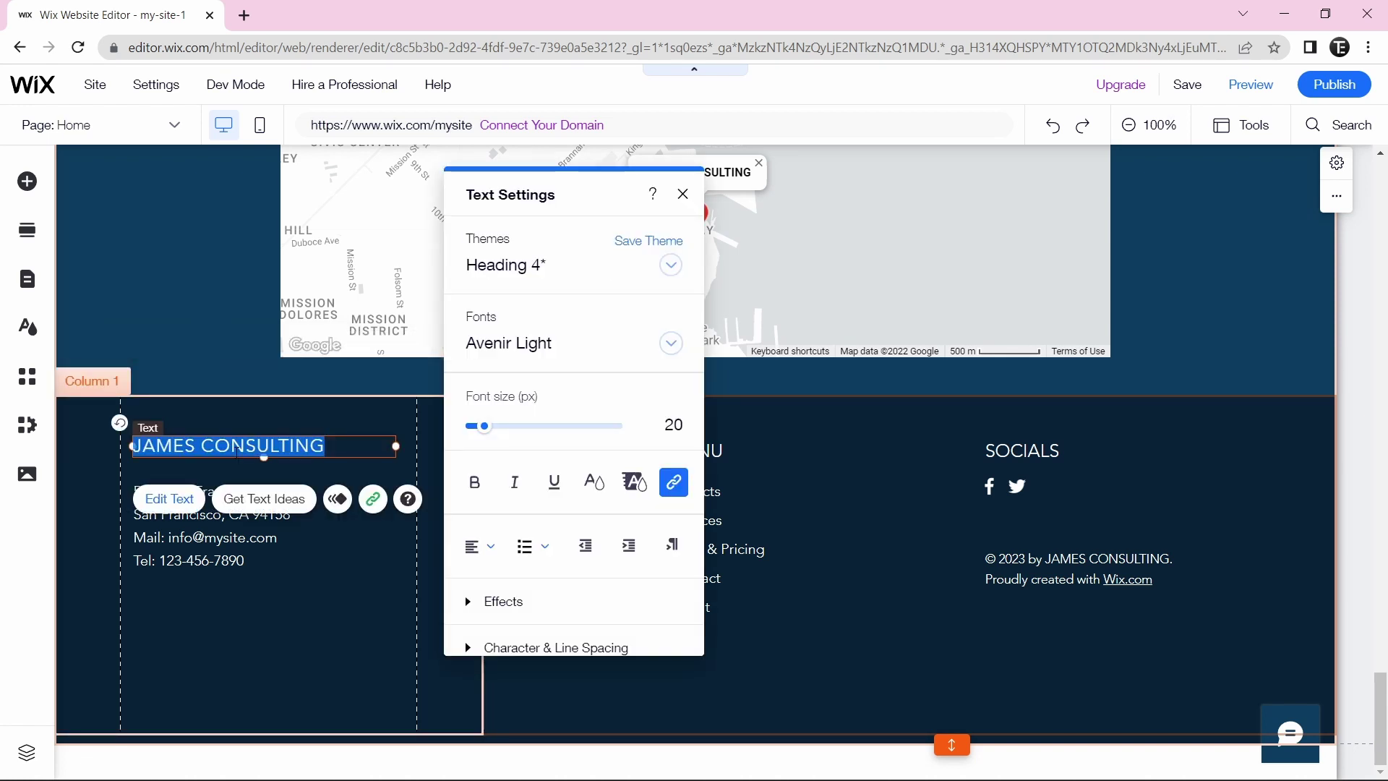
type("Tech is Easy")
left_click(430, 473)
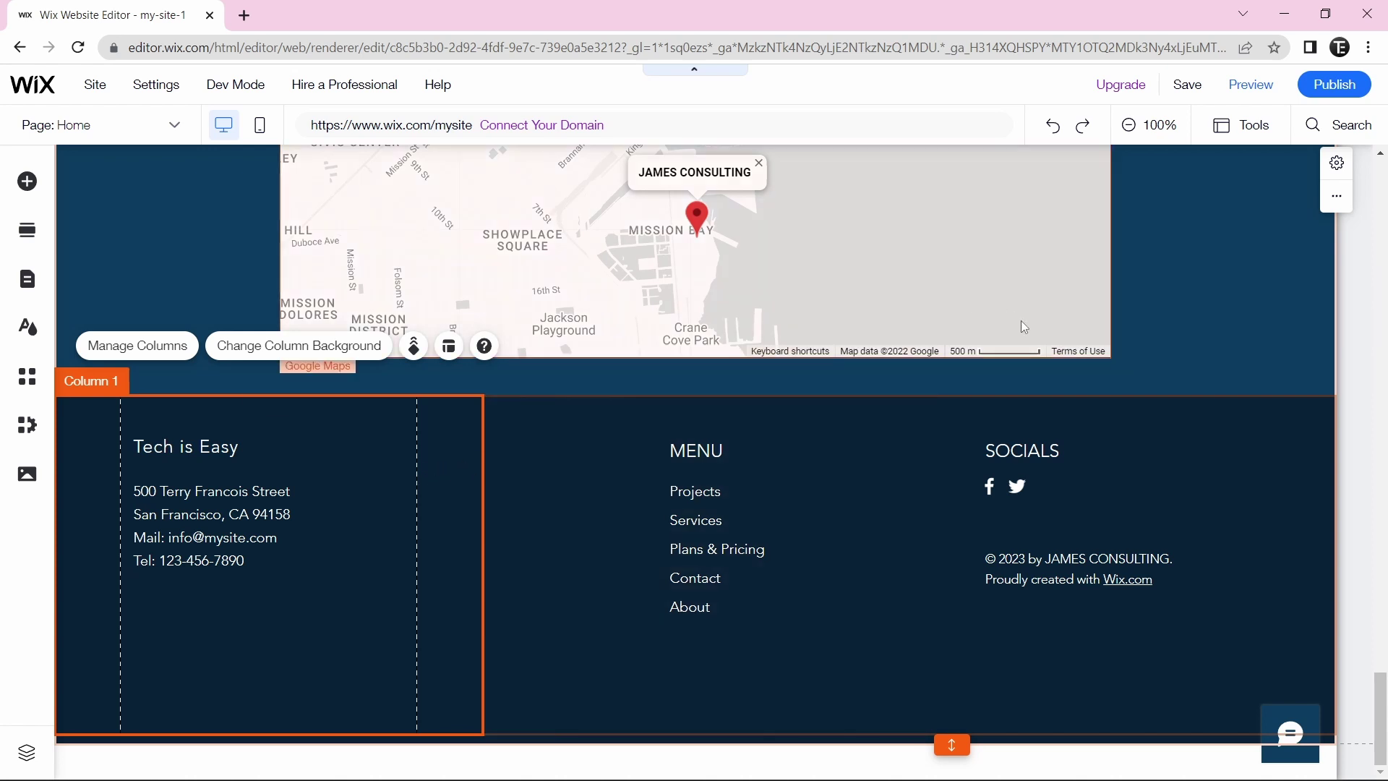
- Open Change Footer Design from the footer's options menu to browse alternative footer designs
scroll(1044, 345, "up", 2)
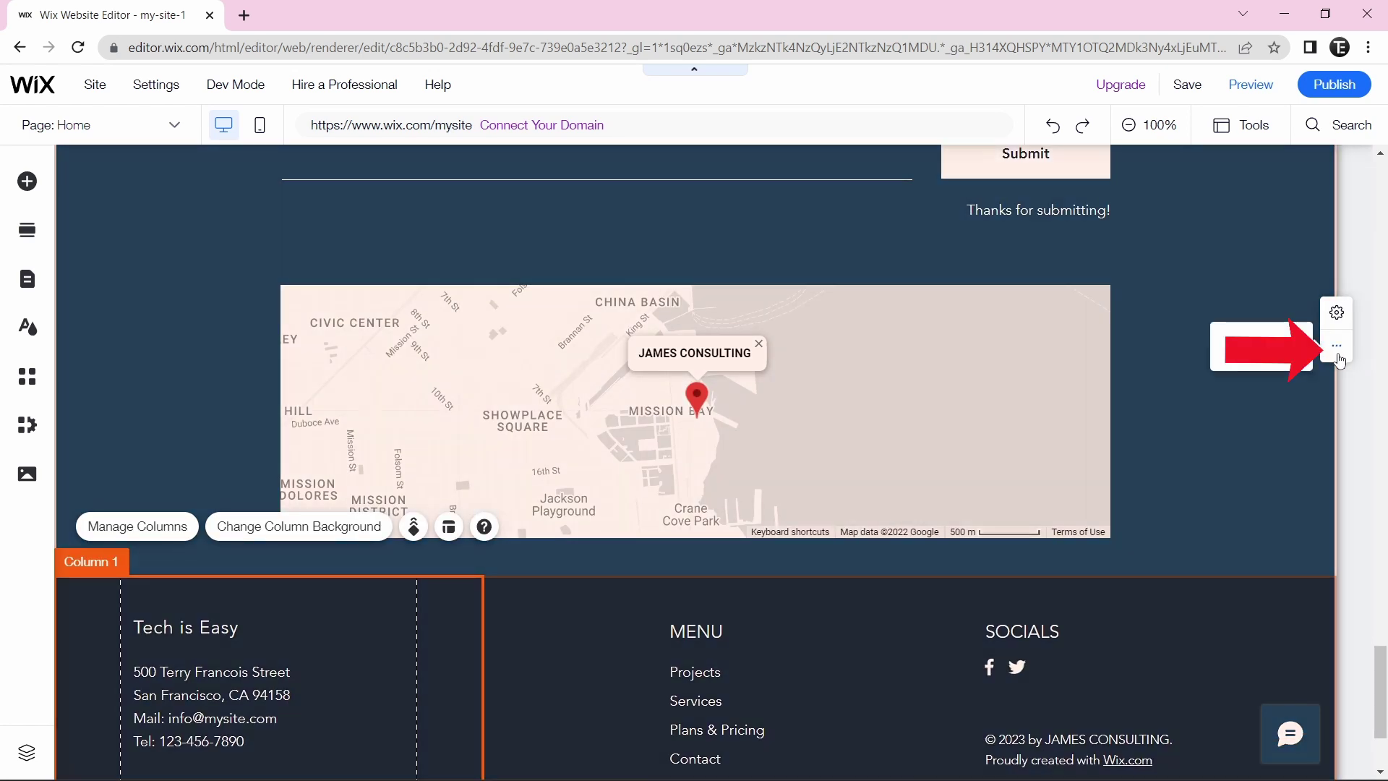
left_click(1338, 355)
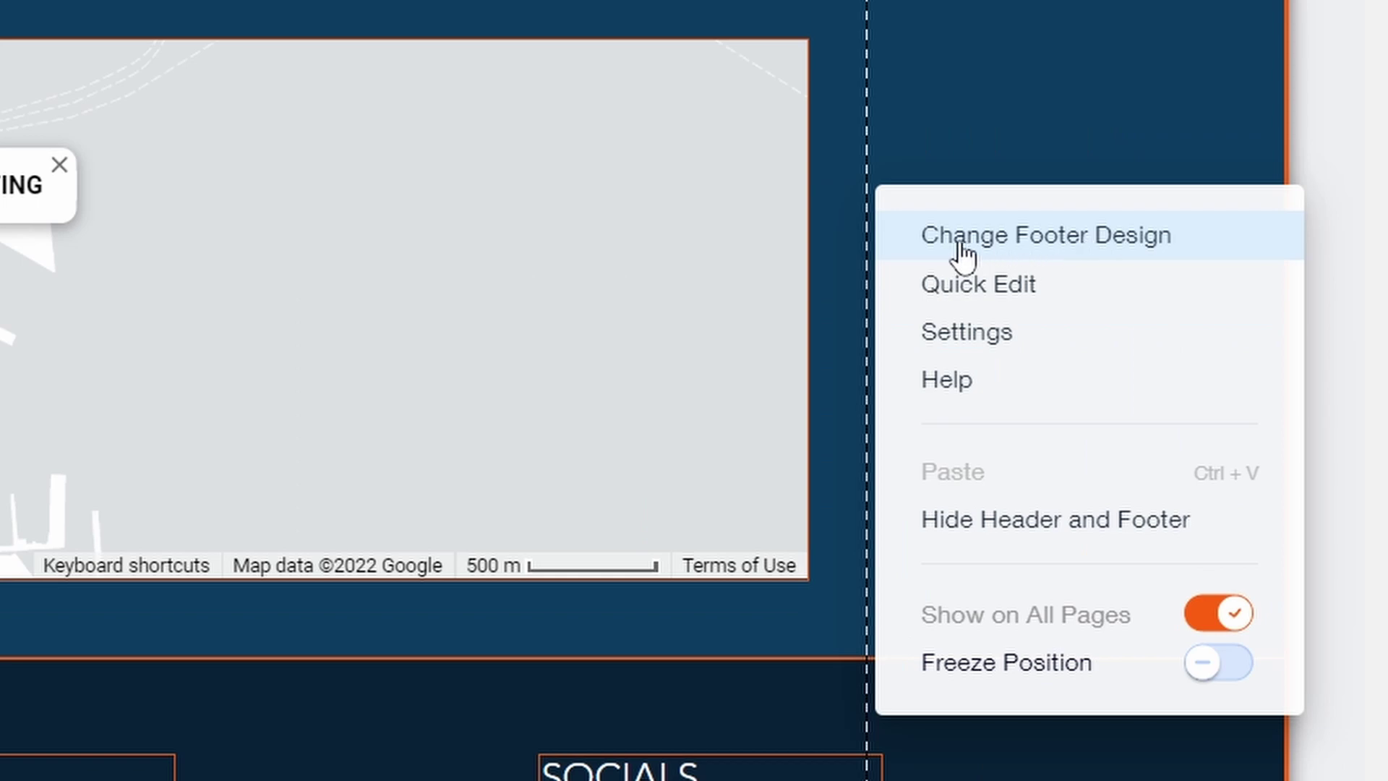
left_click(960, 254)
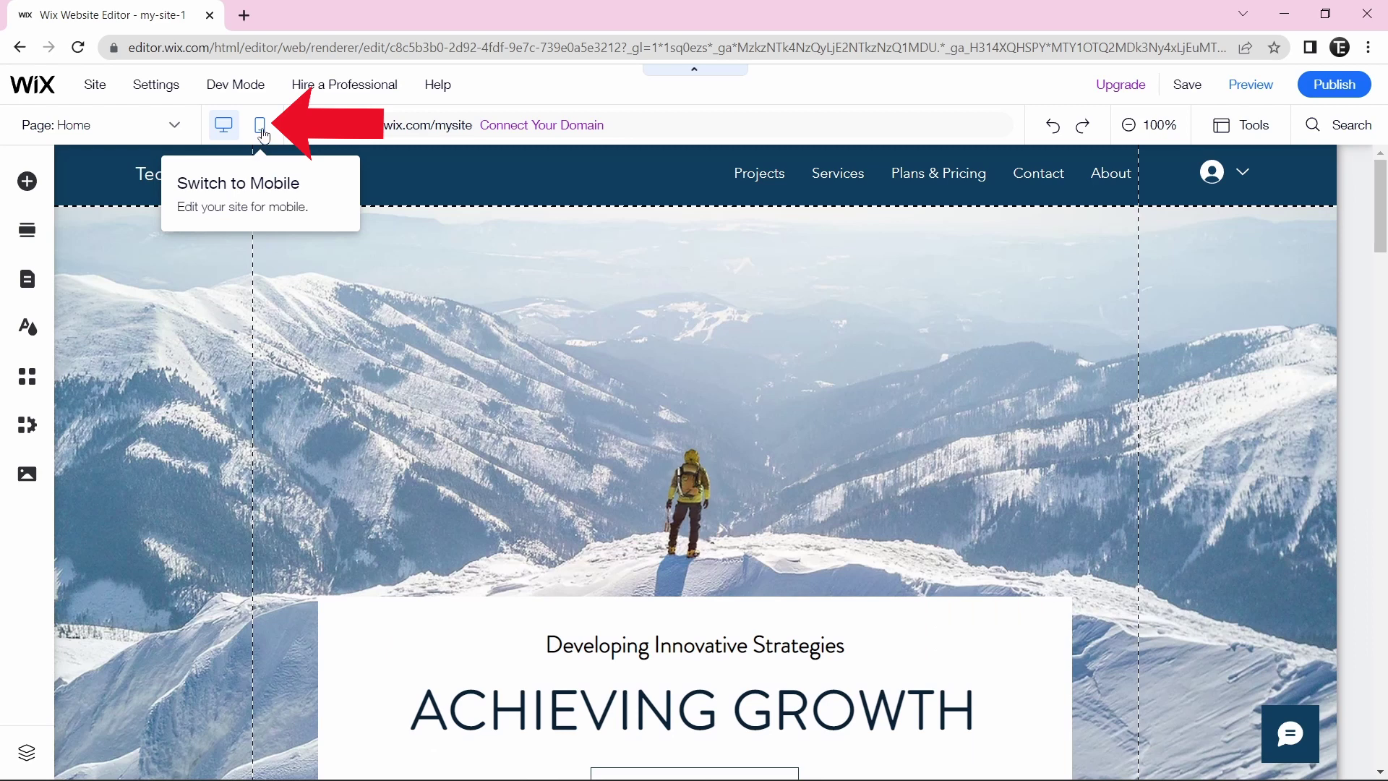
- In the mobile layout, stretch the Welcome section slightly taller and open ACHIEVING GROWTH's text settings
left_click(261, 128)
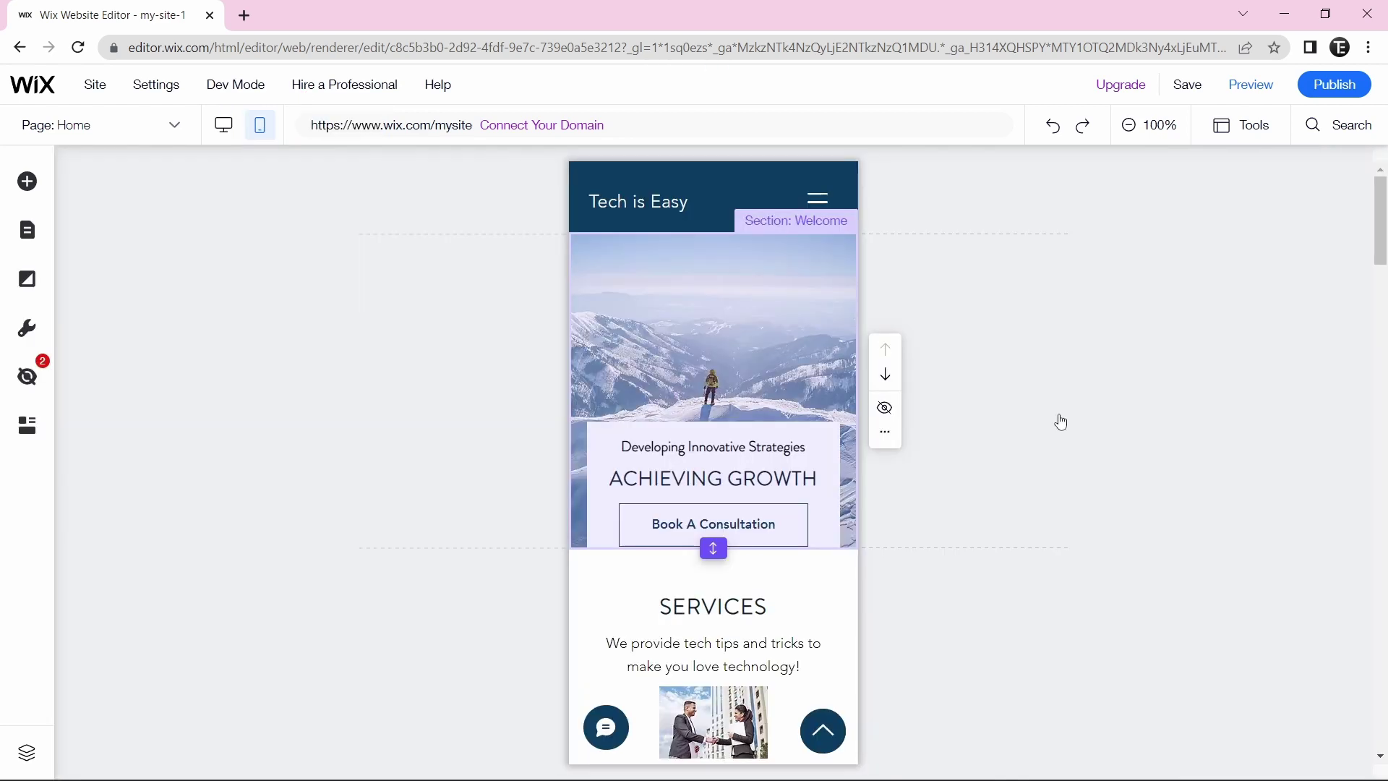
left_click(425, 498)
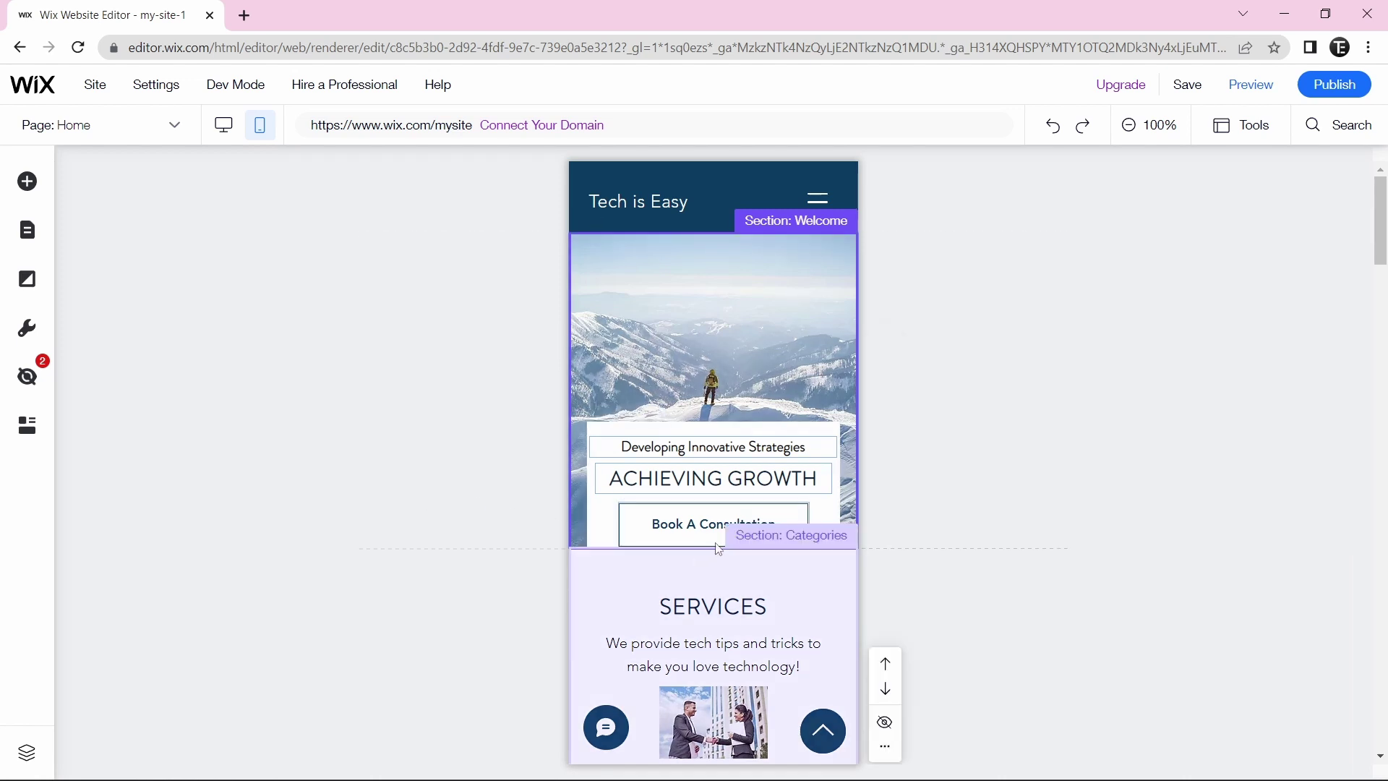
left_click_drag(713, 548, 713, 571)
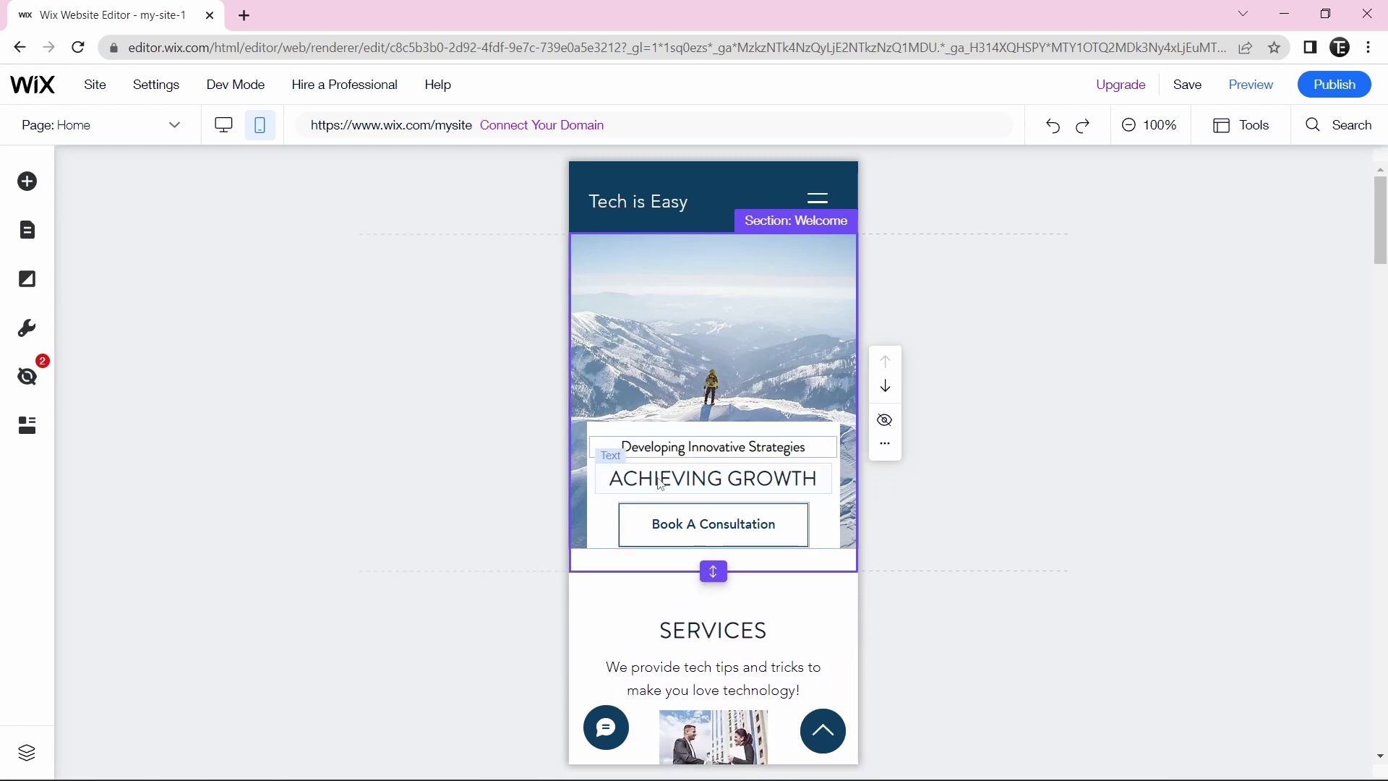
double_click(660, 483)
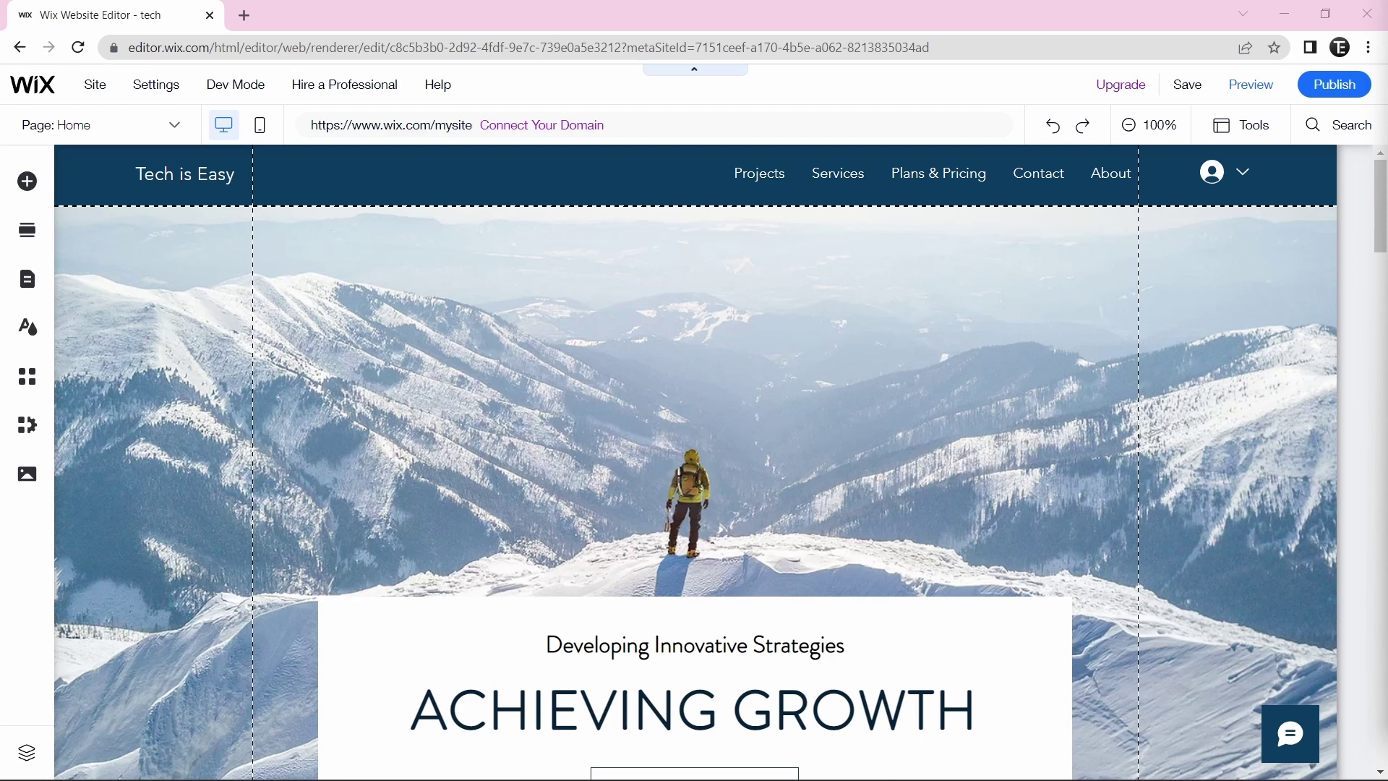
- Run the Get Found on Google SEO setup with brand name Tech is Easy, a service area and keywords
left_click(139, 83)
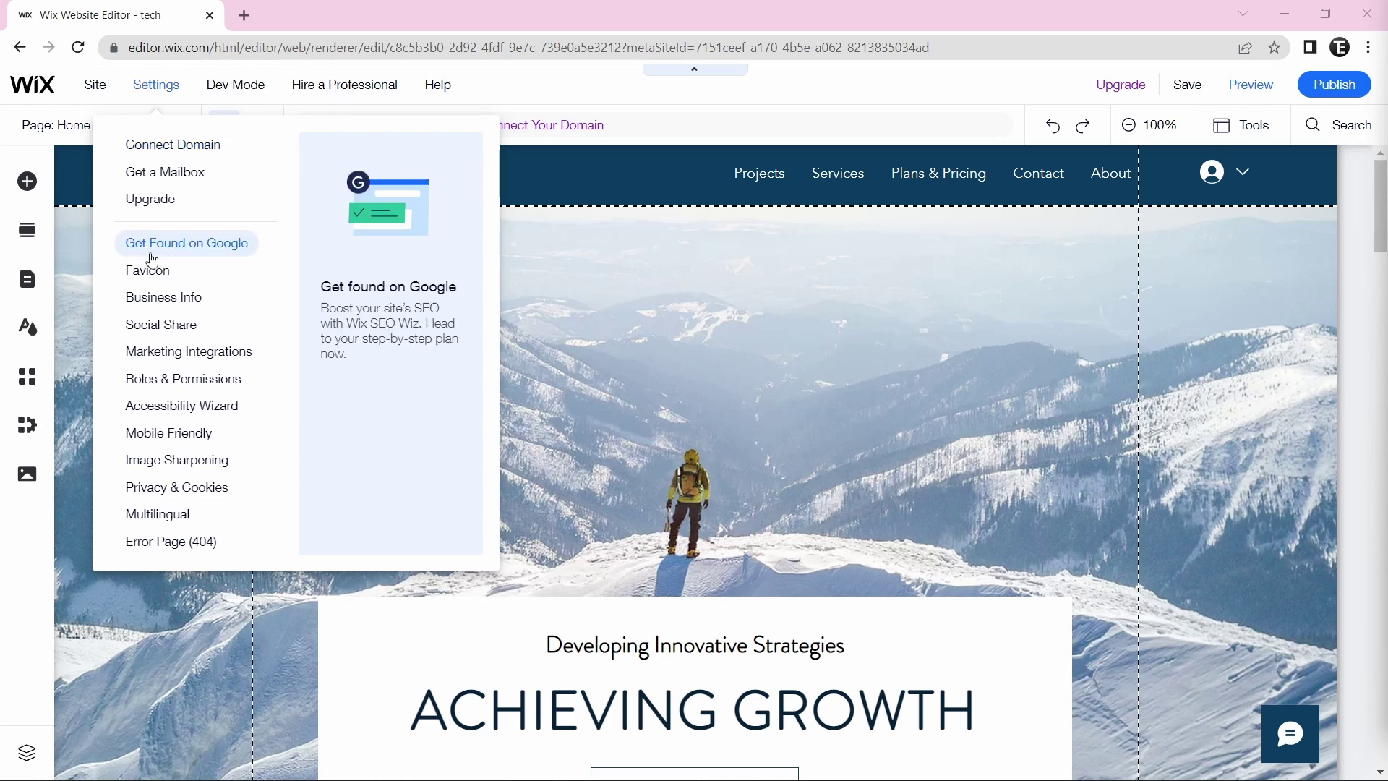
left_click(151, 253)
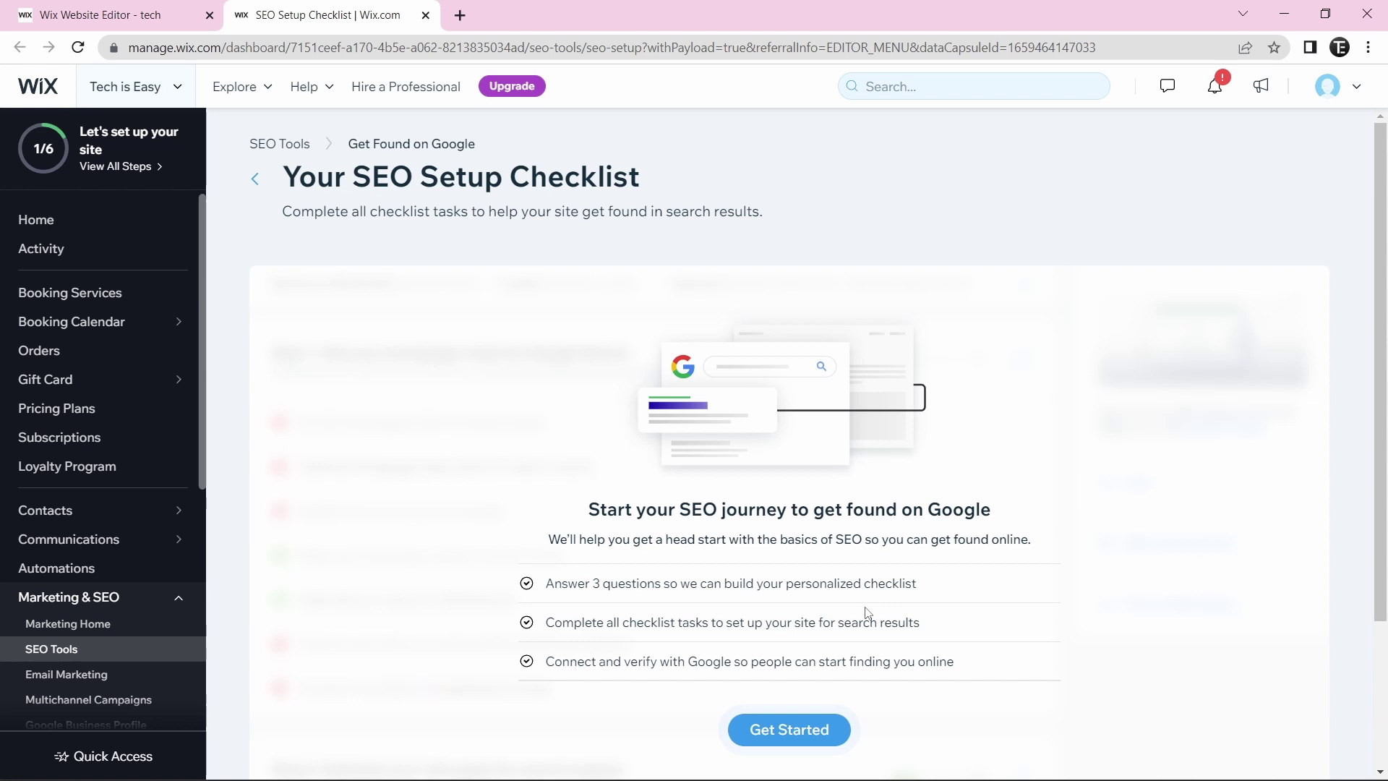
left_click(790, 732)
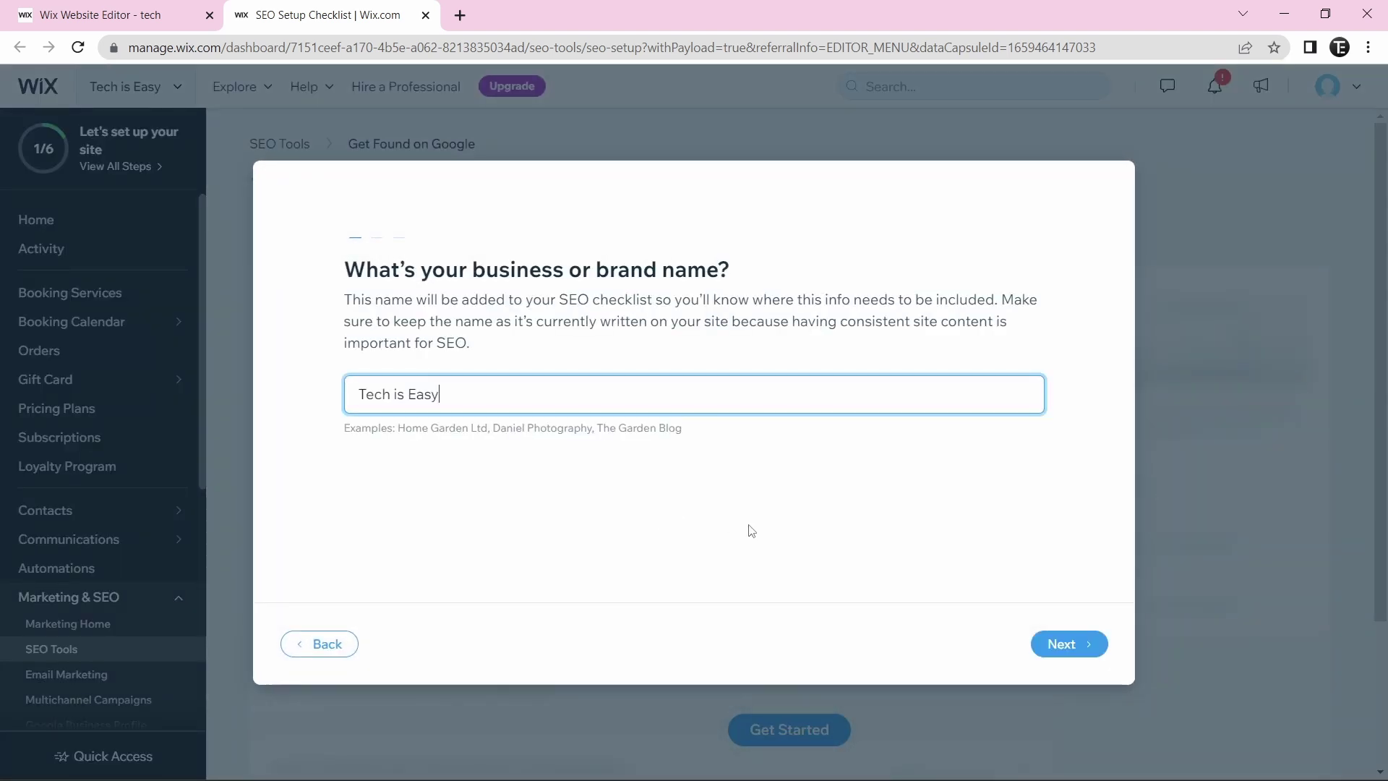
left_click(1057, 644)
left_click(396, 456)
left_click(1061, 643)
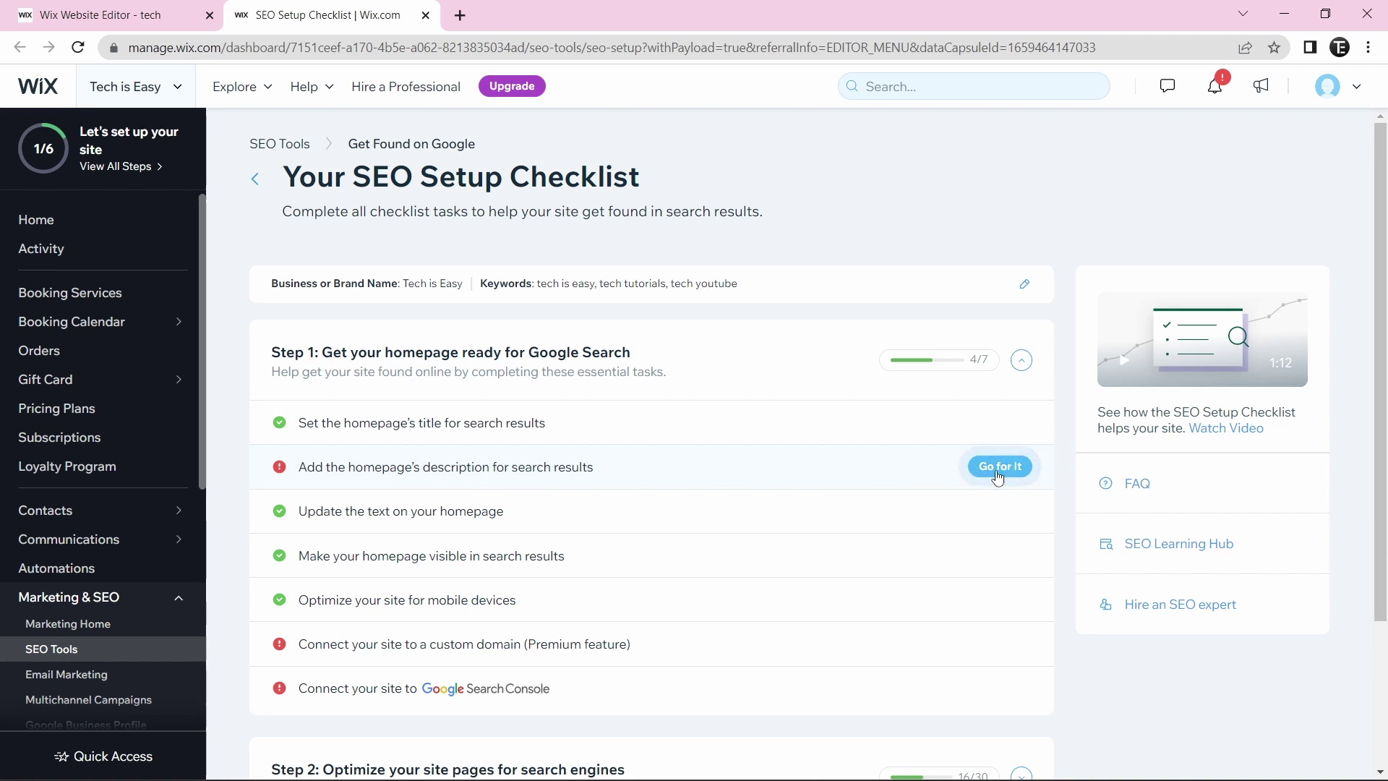
scroll(685, 418, "down", 3)
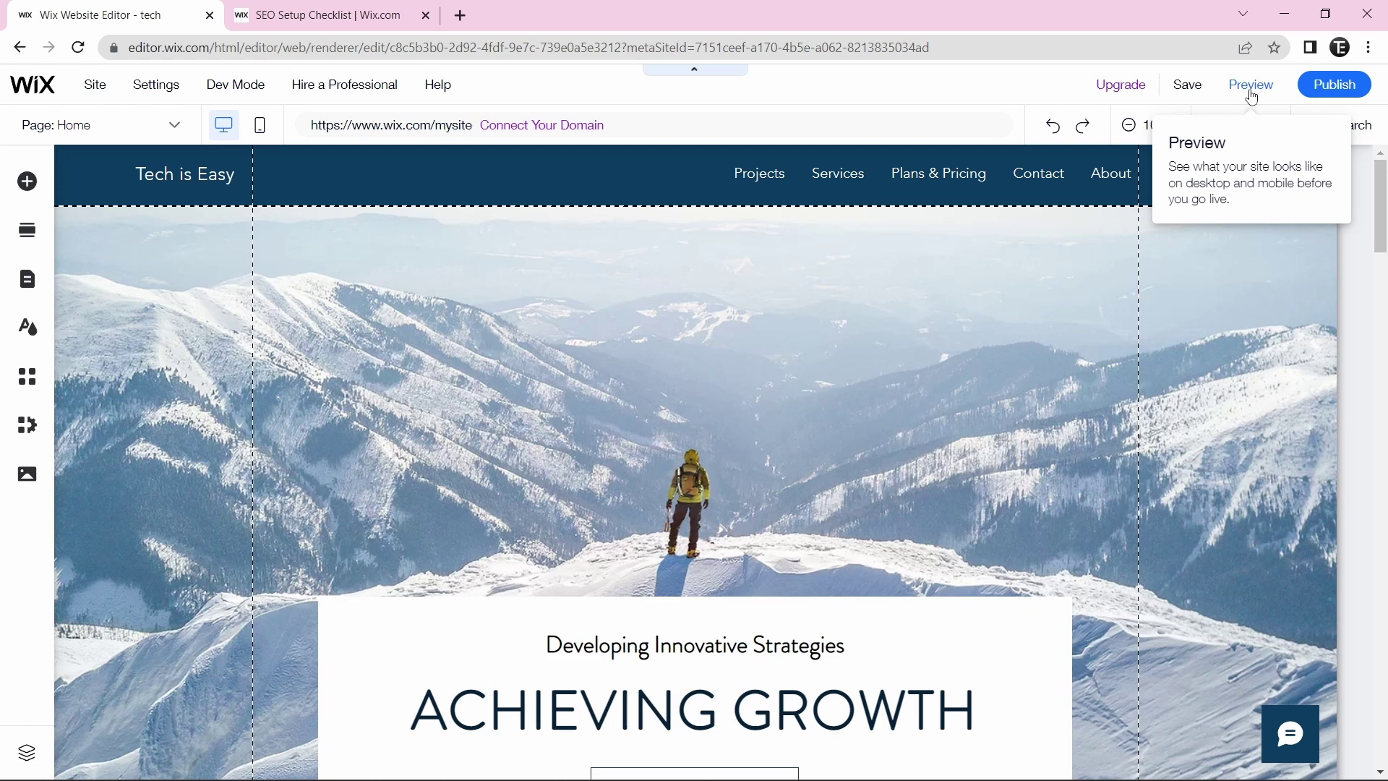
- Publish the site and load techiseasy1.wixsite.com/tech in a new browser tab
left_click(1337, 88)
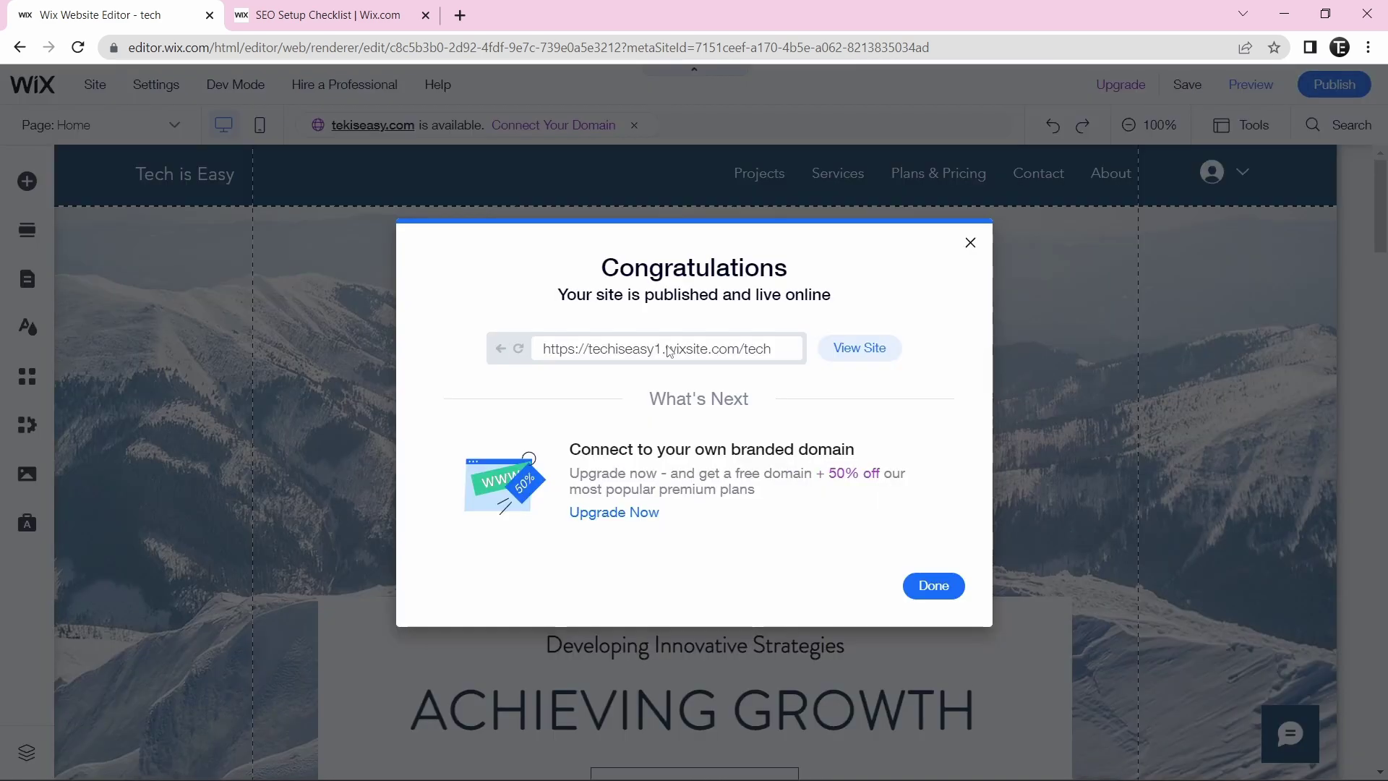
left_click(790, 350)
key("ctrl+c")
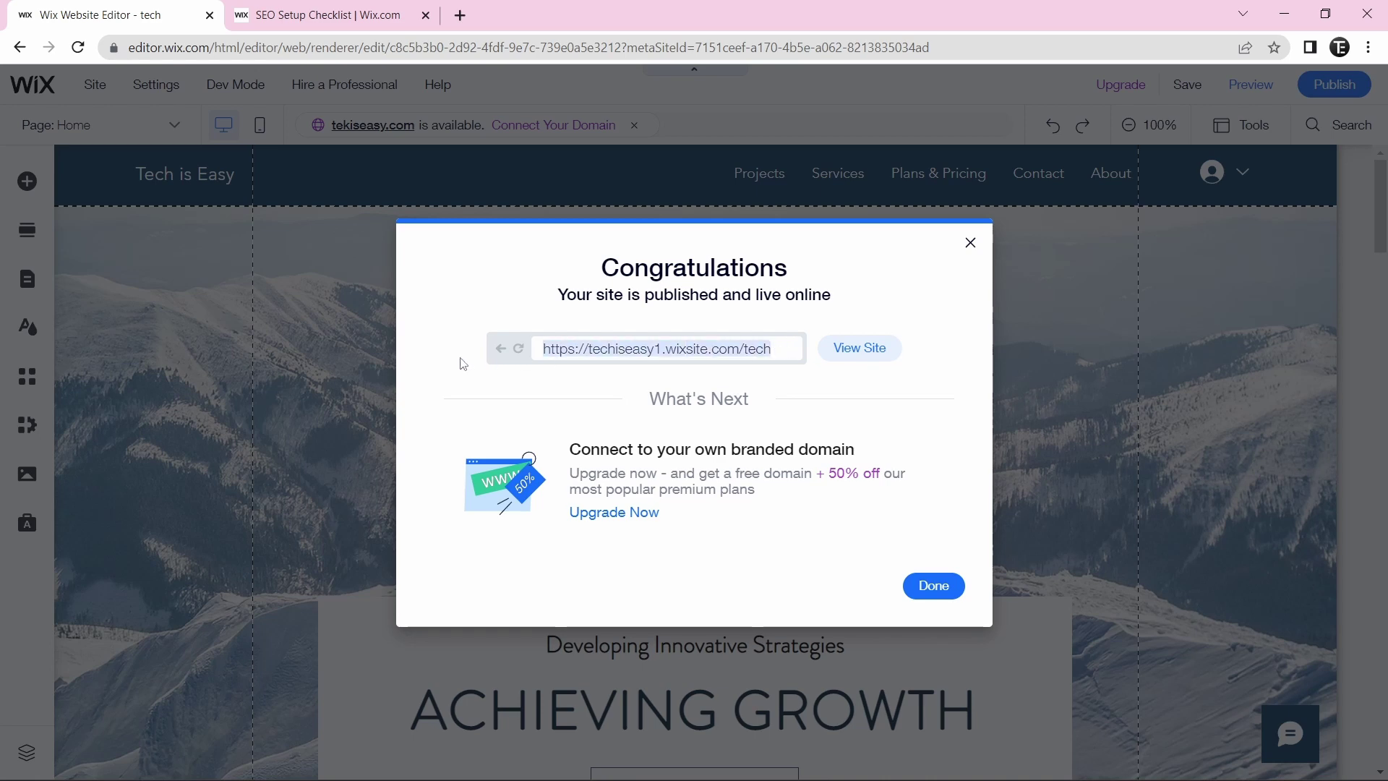
left_click(461, 16)
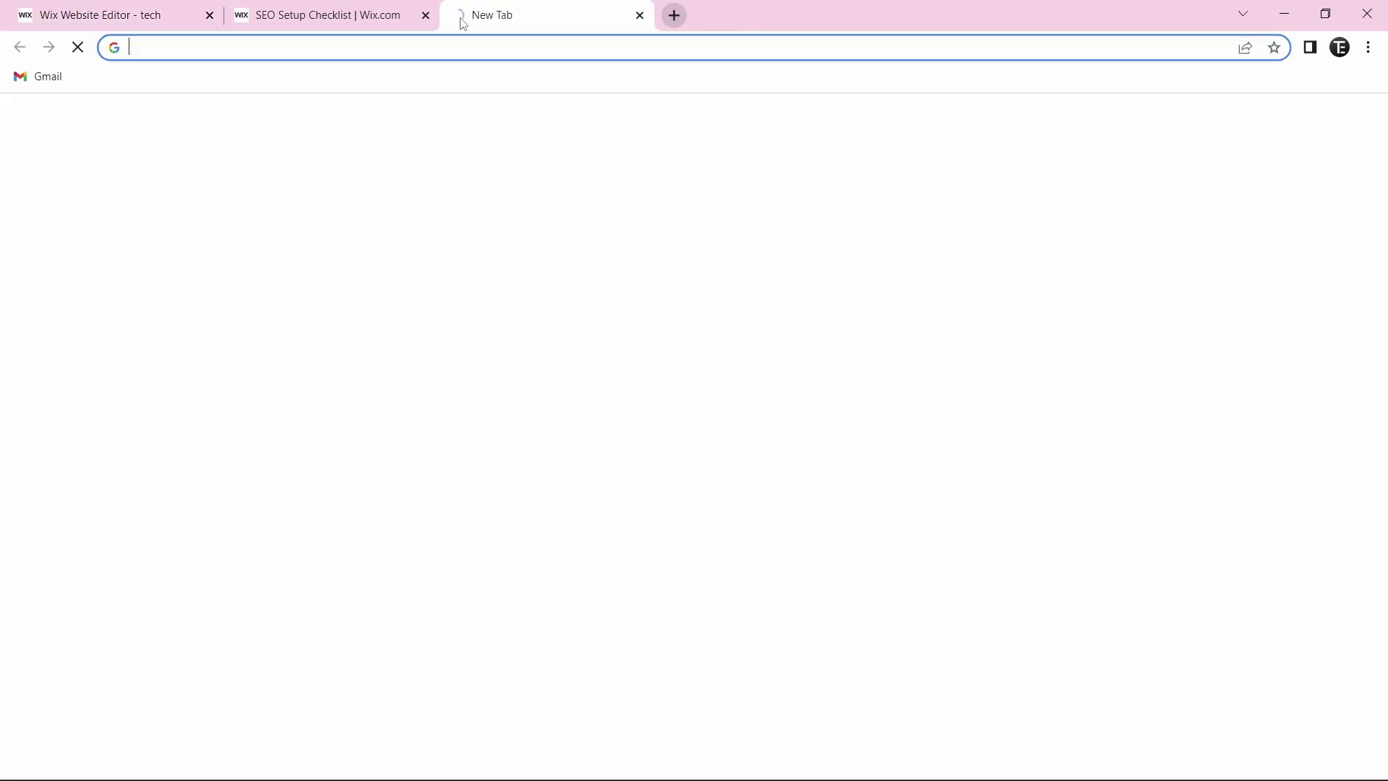
key("ctrl+v")
key("Return")
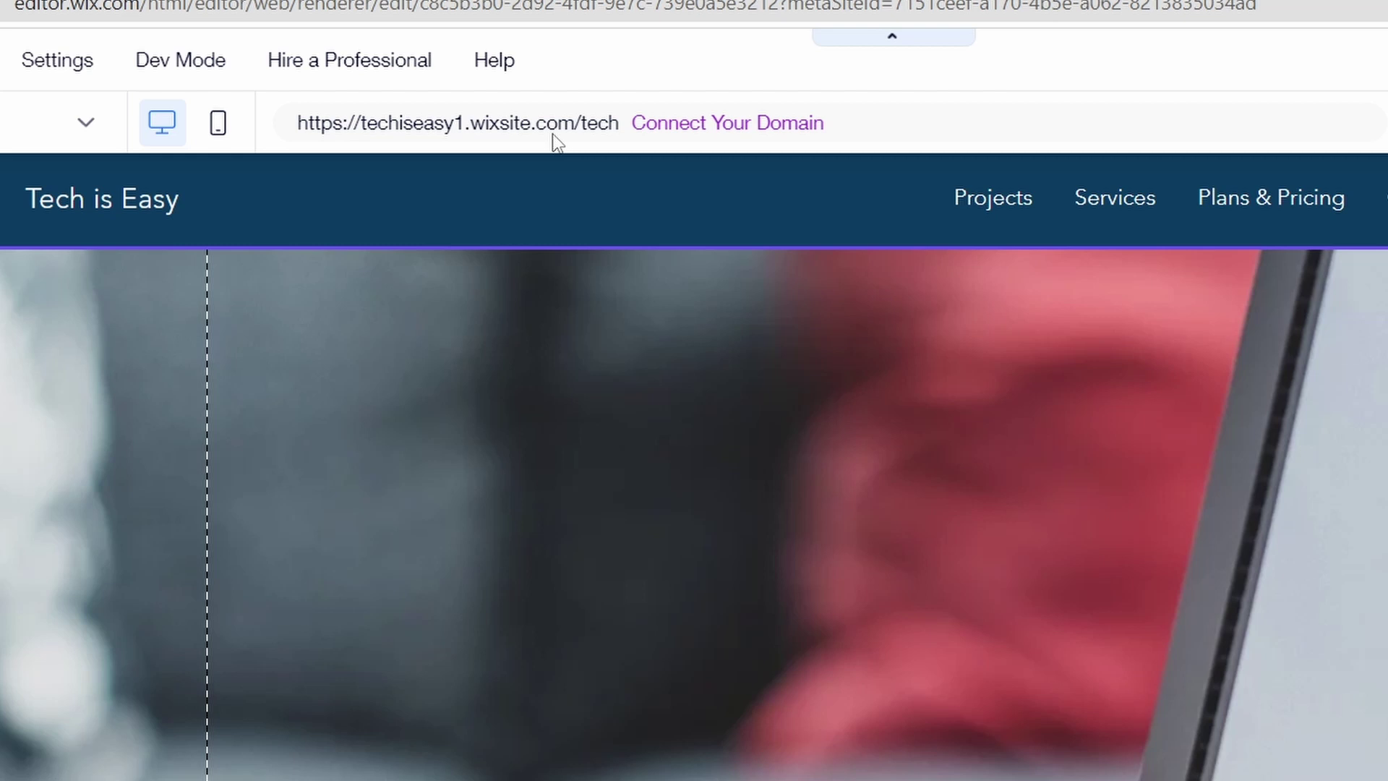
- Start Connect Your Domain, choose Get a new domain name, and review the VIP, Unlimited, Combo and Connect Domain plans
mouse_move(670, 137)
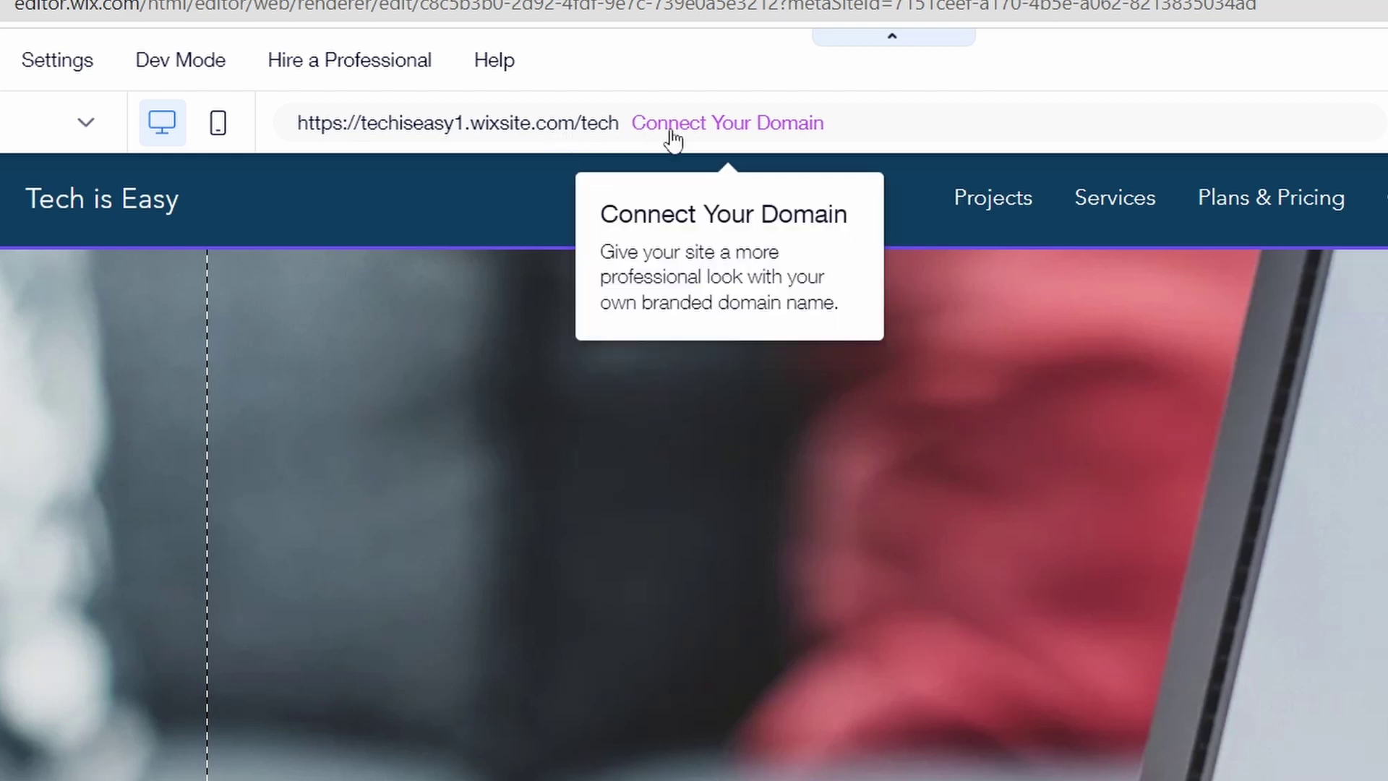
left_click(736, 136)
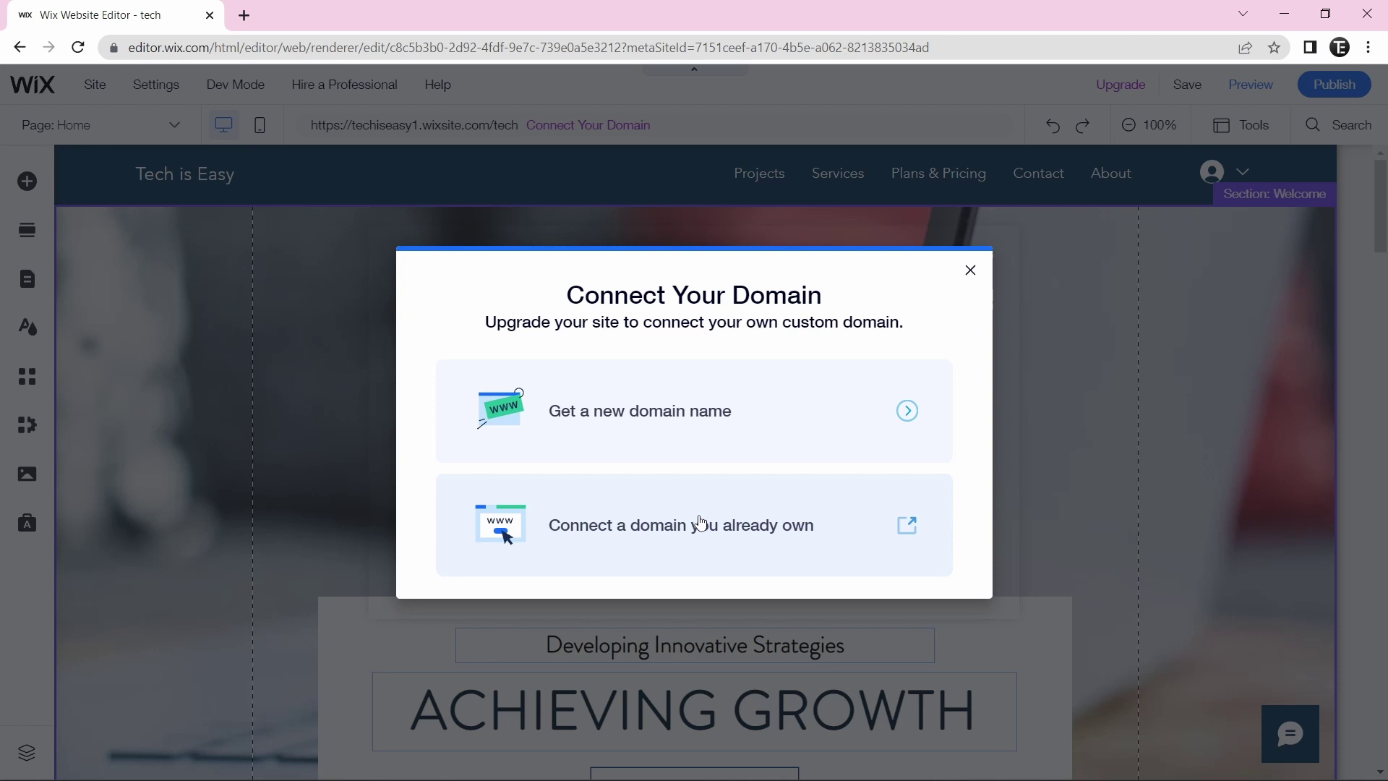
left_click(612, 428)
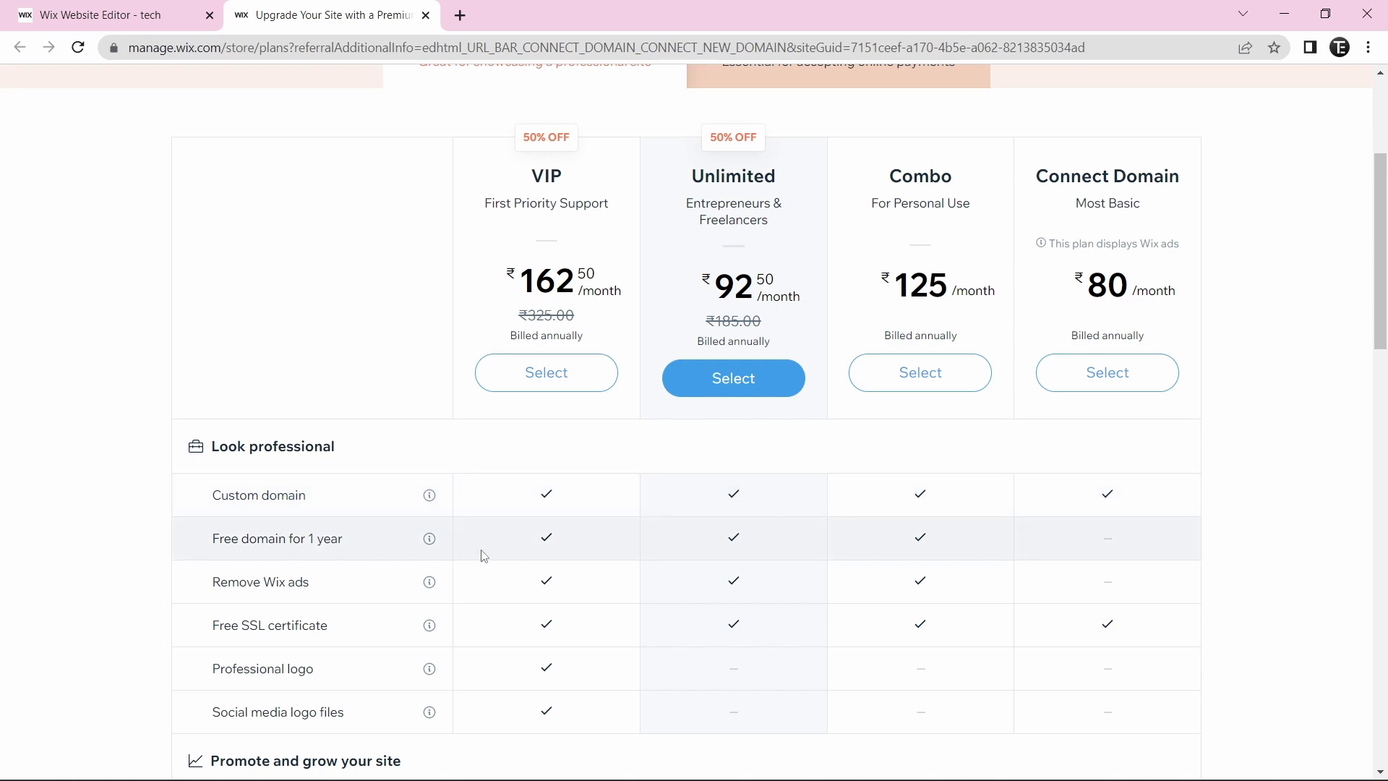
scroll(381, 459, "down", 6)
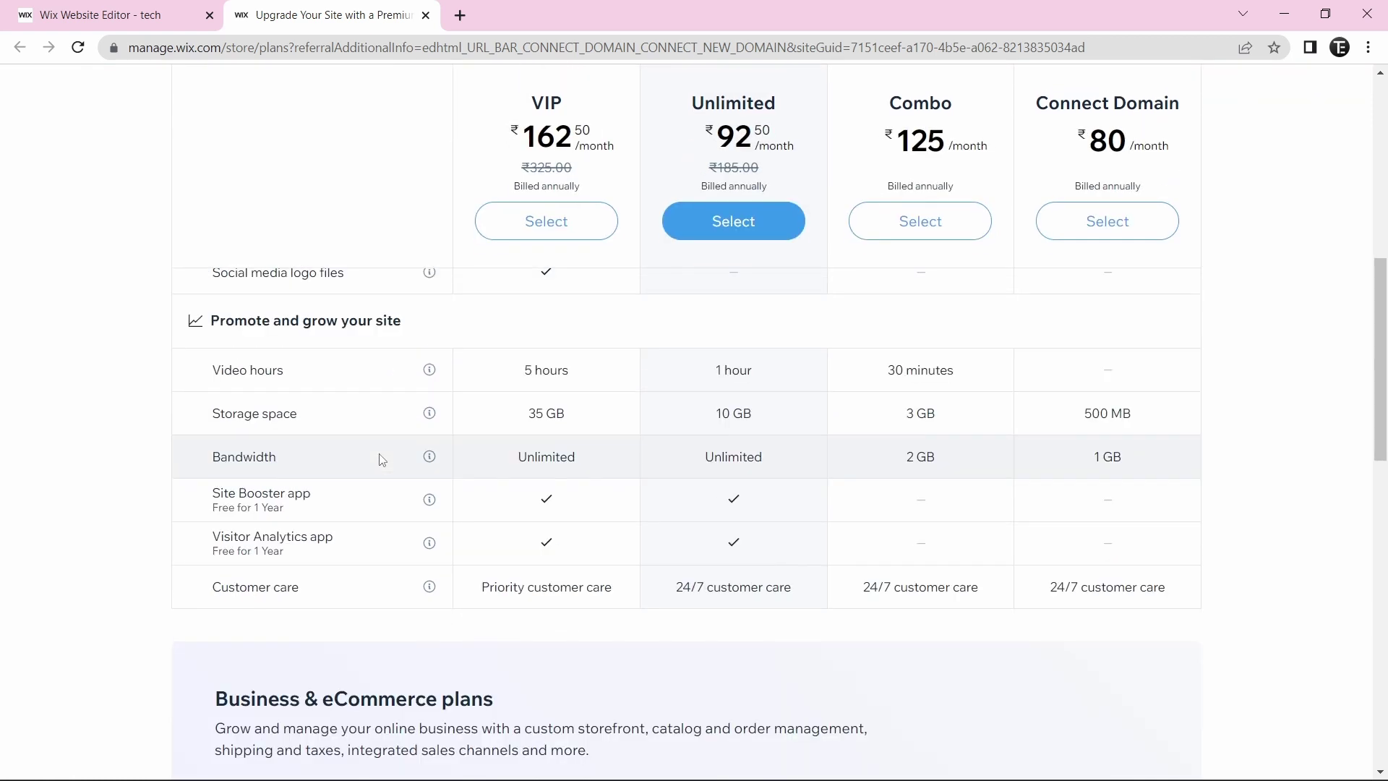
scroll(381, 460, "up", 13)
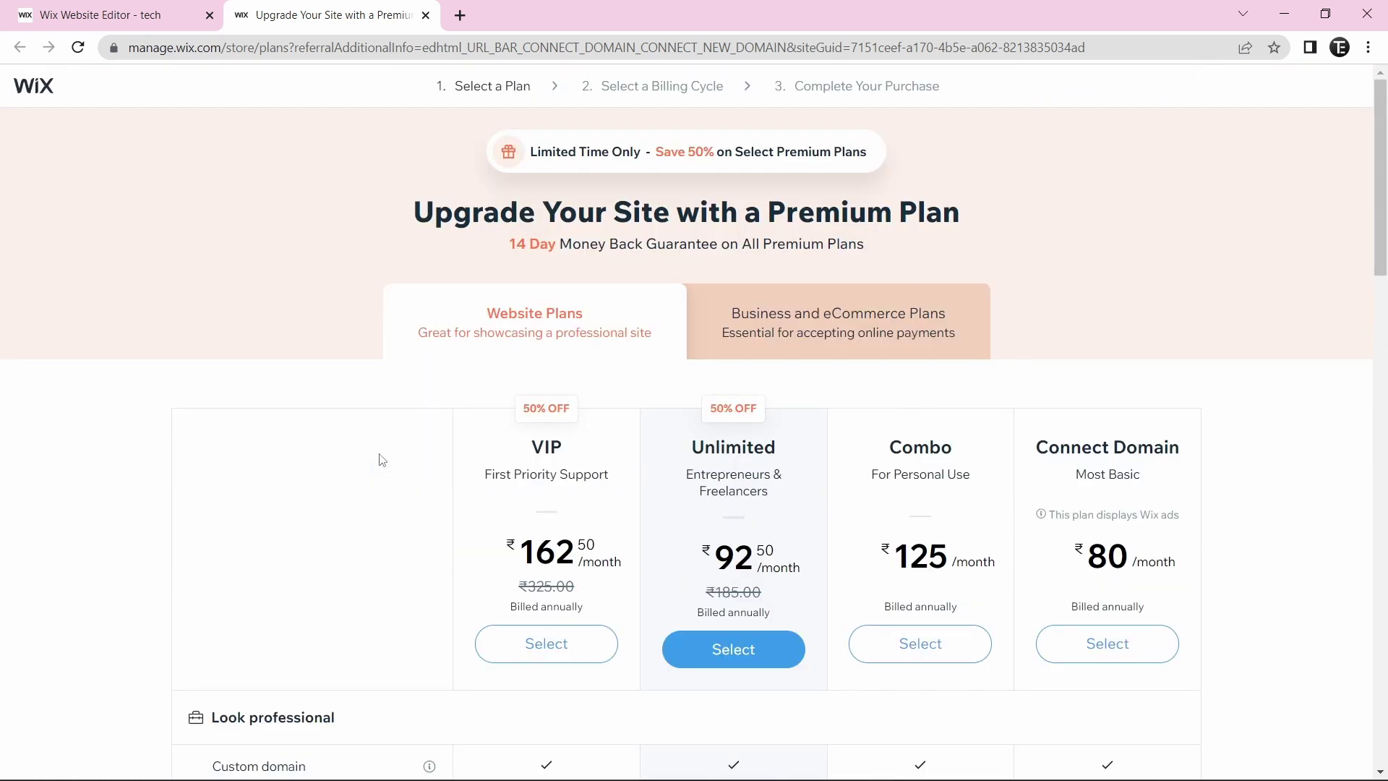